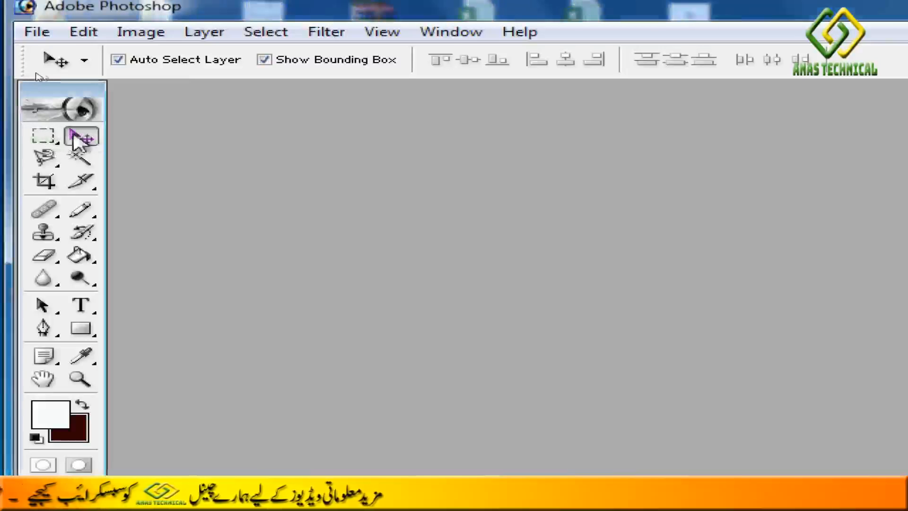
Open 01.png and 02.jpg together from the Photoshop Tools folder and offset their windows with 01.png in front
click(43, 137)
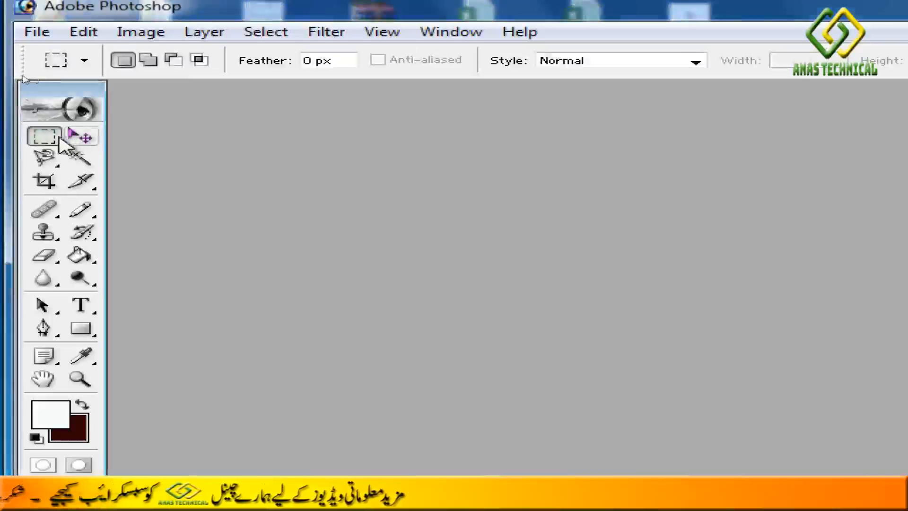
click(37, 43)
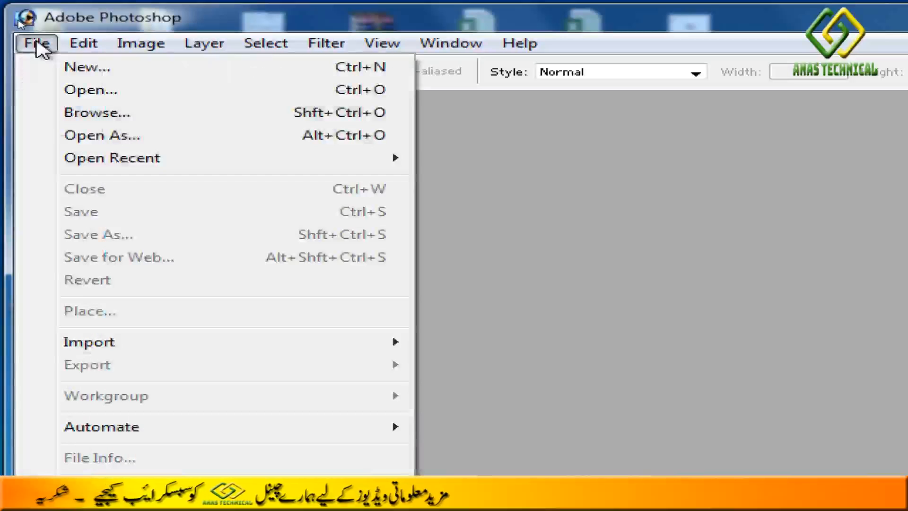
click(78, 90)
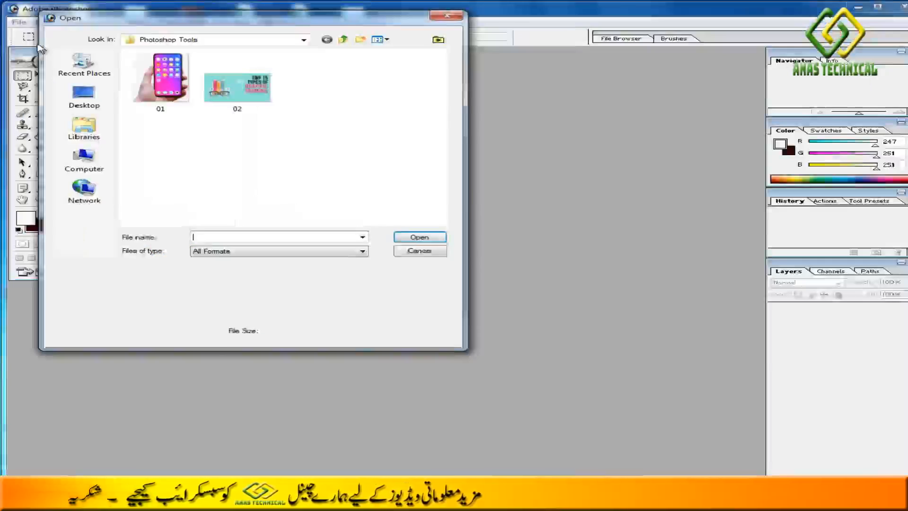
click(160, 78)
click(217, 84)
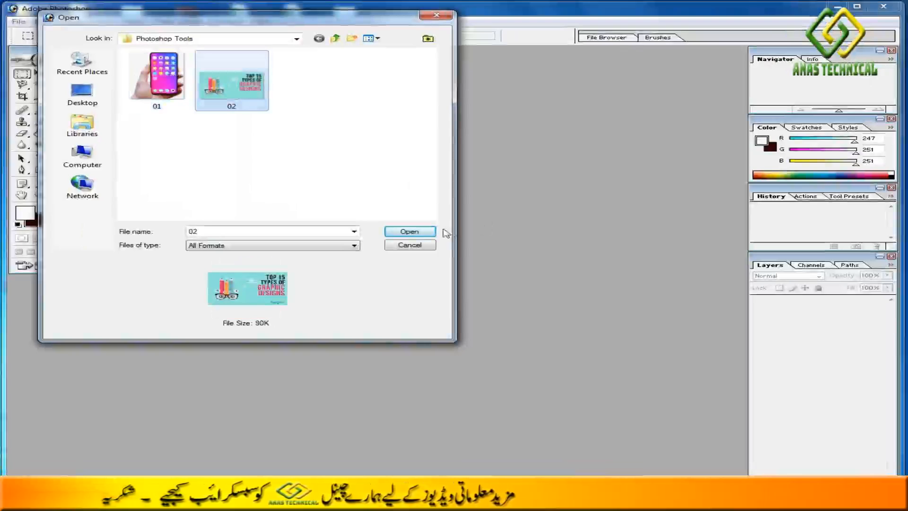
ctrl+click(158, 90)
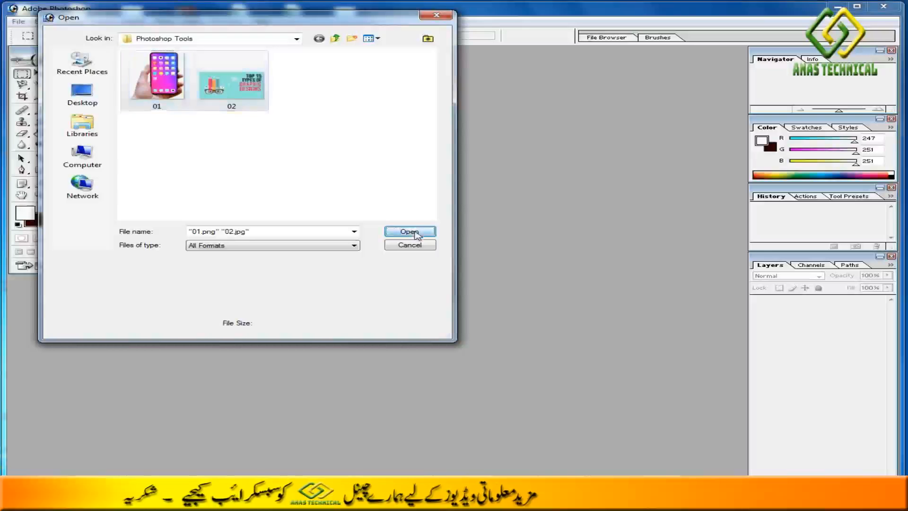
click(409, 231)
drag(412, 61, 507, 175)
click(245, 59)
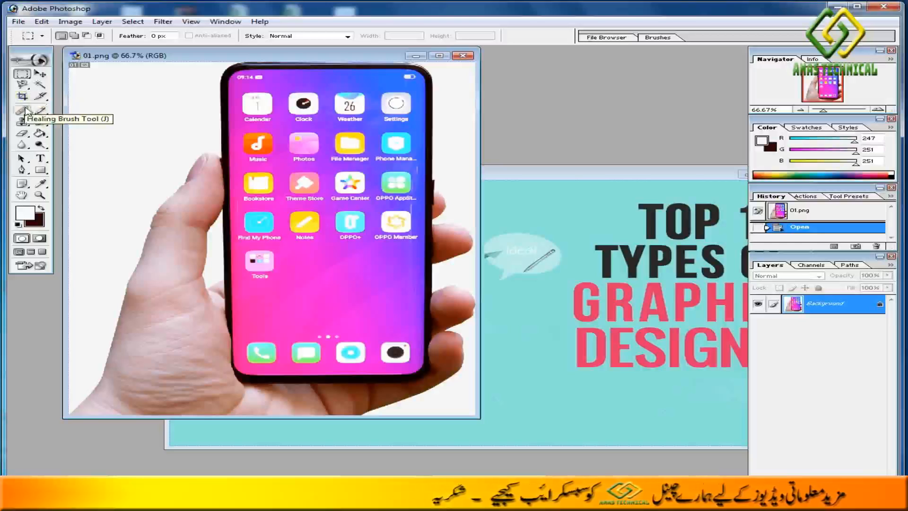
click(27, 112)
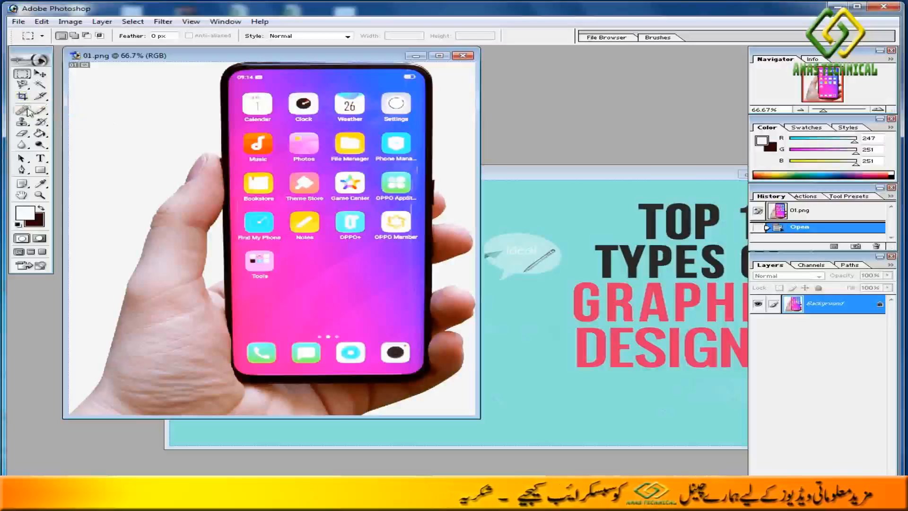
click(38, 74)
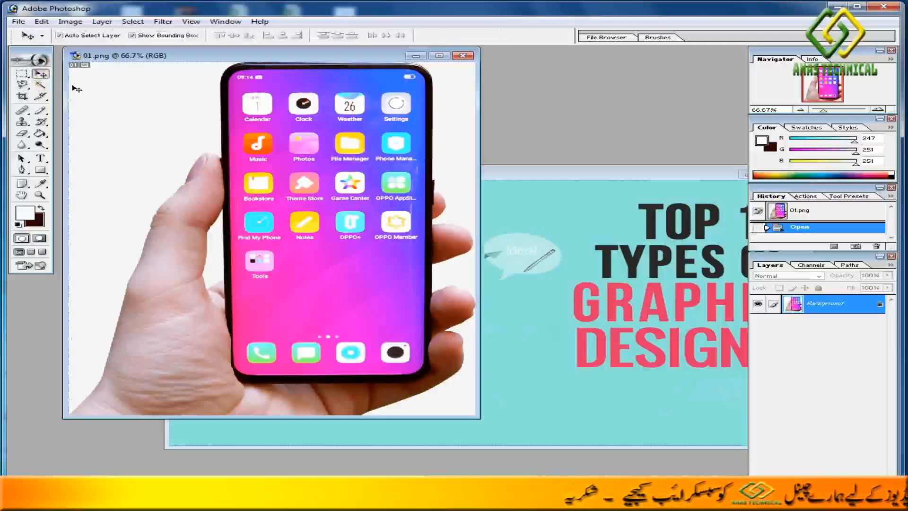
click(24, 75)
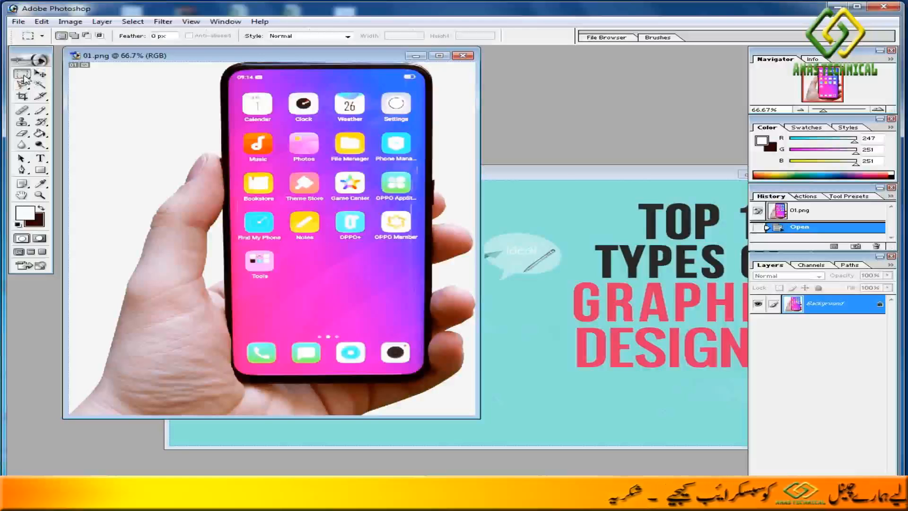
Bring 02.jpg to the front and select the pencils and glasses artwork with the Rectangular Marquee tool
click(577, 179)
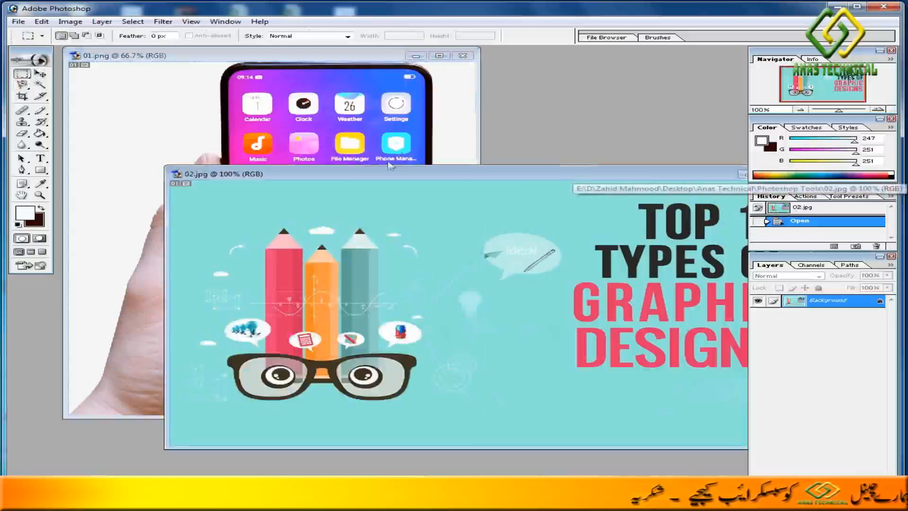
drag(467, 175, 395, 101)
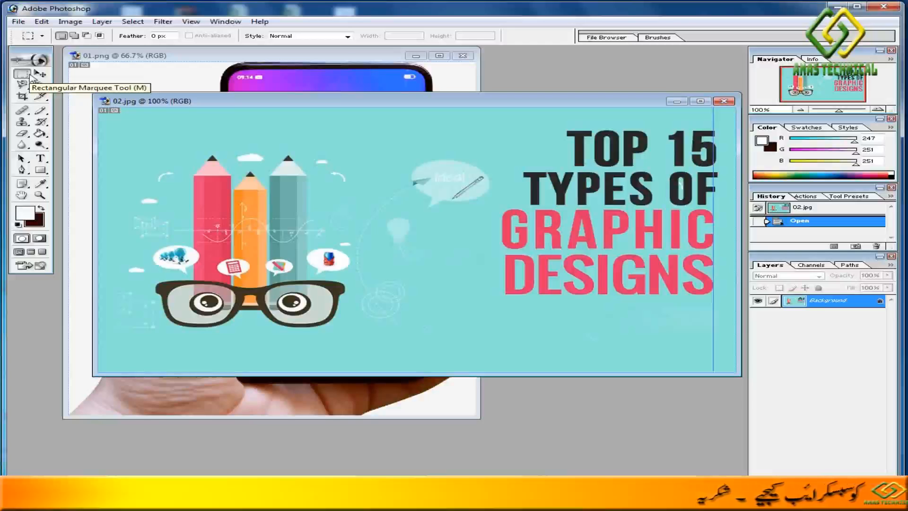
drag(29, 75, 83, 83)
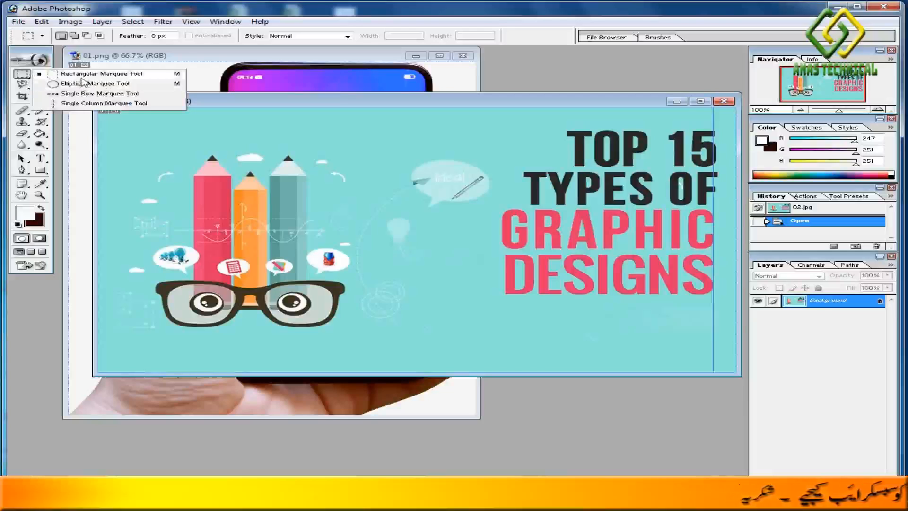
mouse_move(83, 84)
mouse_down()
mouse_move(106, 95)
mouse_move(97, 95)
mouse_move(115, 88)
mouse_move(91, 98)
mouse_up()
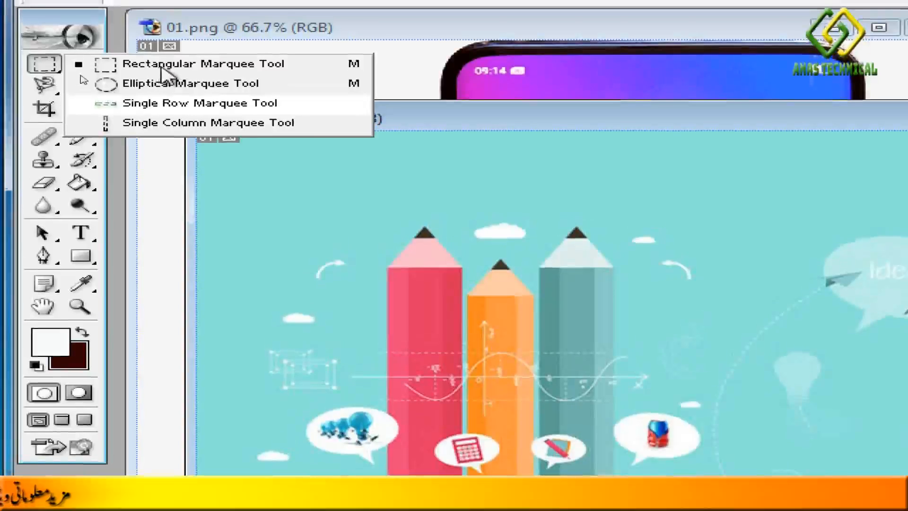
click(161, 70)
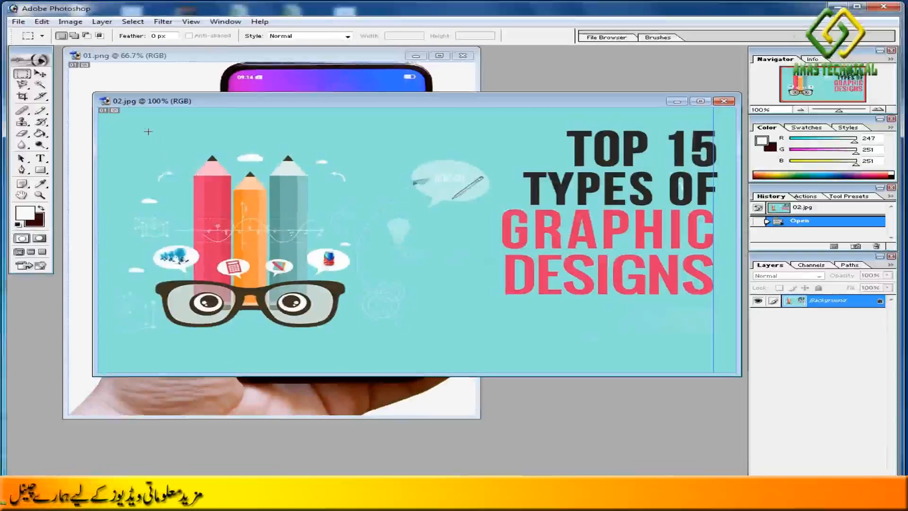
mouse_move(145, 131)
mouse_down()
mouse_move(263, 189)
mouse_move(359, 287)
mouse_move(375, 348)
mouse_up()
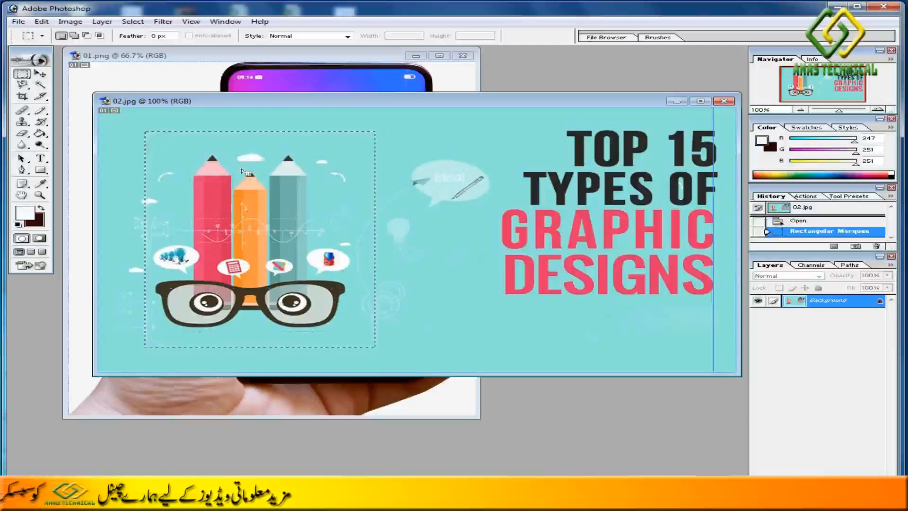
Apply a Channel Mixer adjustment to the selected artwork, with Red output, Green at -90% and Constant at +36%
click(70, 22)
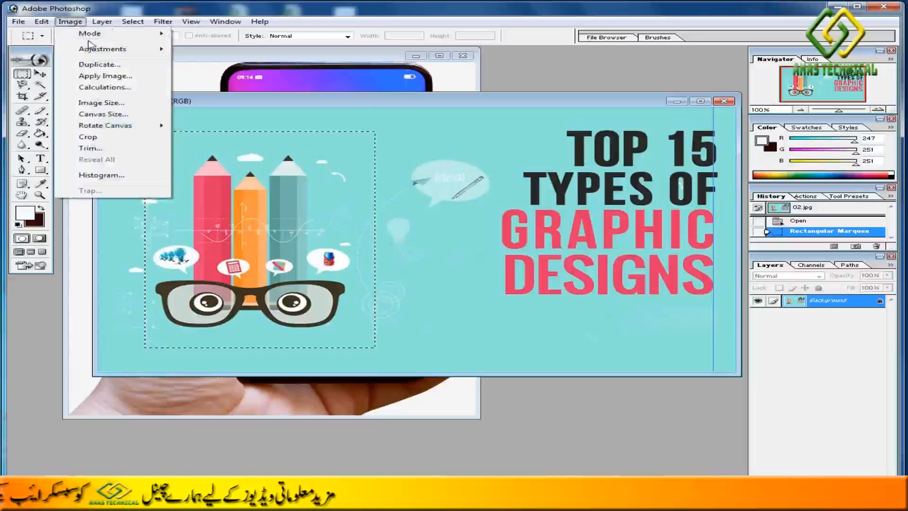
mouse_move(112, 52)
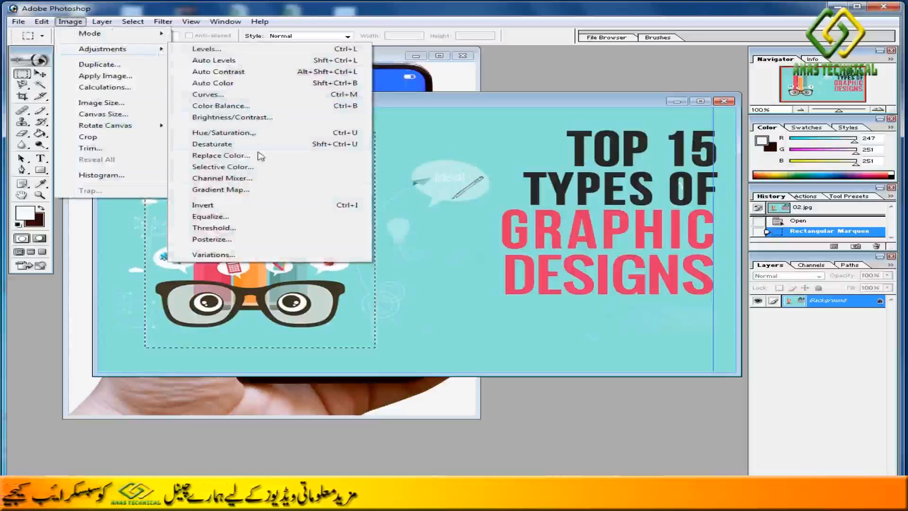
click(219, 178)
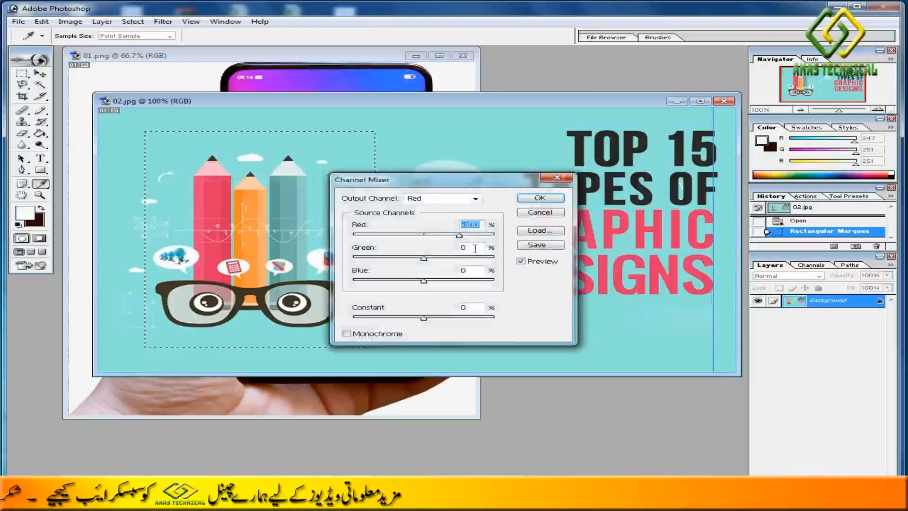
drag(466, 180, 621, 124)
drag(580, 202, 547, 205)
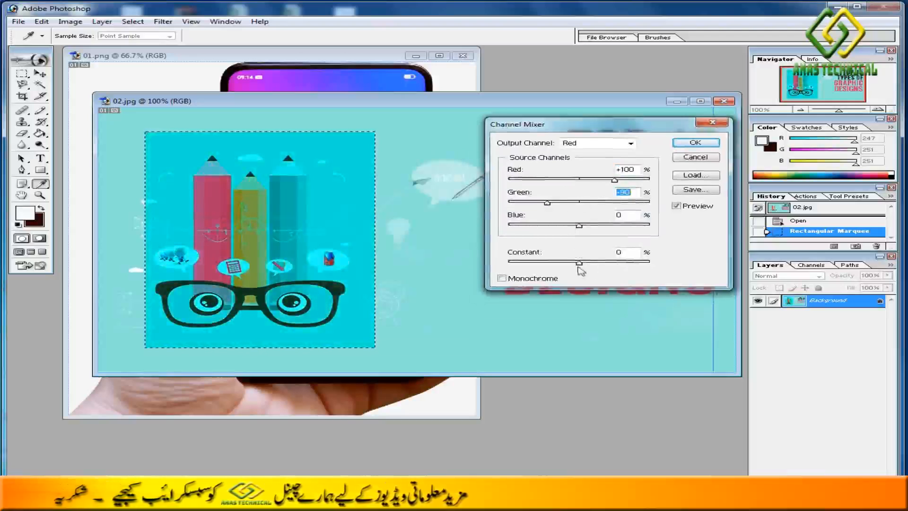
mouse_move(579, 263)
mouse_down()
mouse_move(566, 269)
mouse_move(595, 271)
mouse_up()
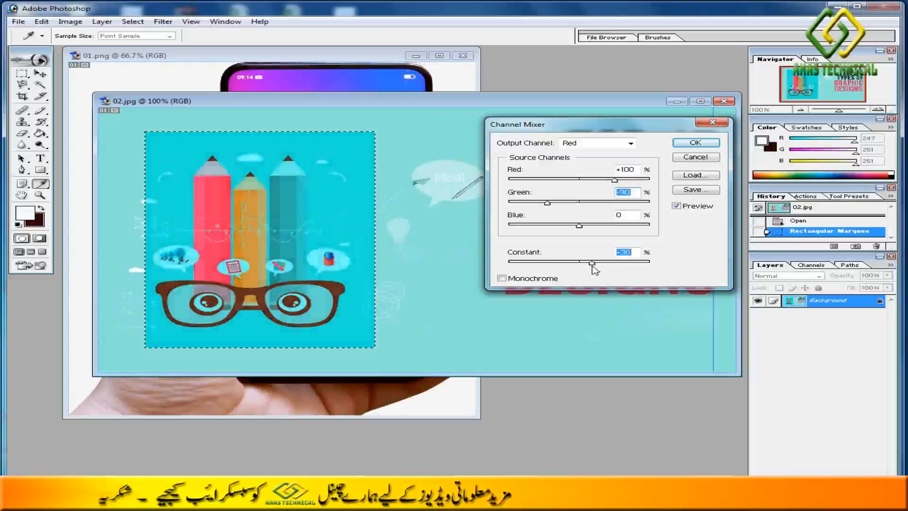
click(695, 143)
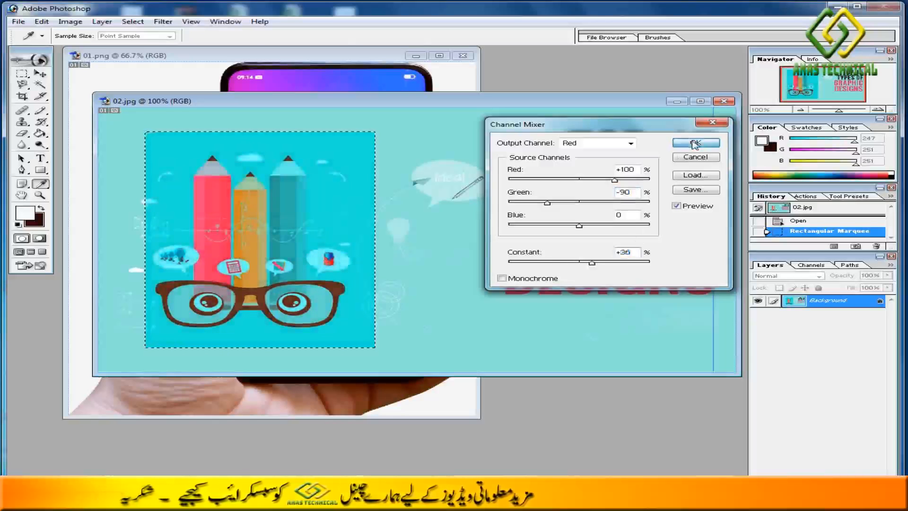
Copy the selected artwork into 01.png with the Move tool and scale it to about 148.9% wide and 160.1% high
drag(466, 107, 583, 204)
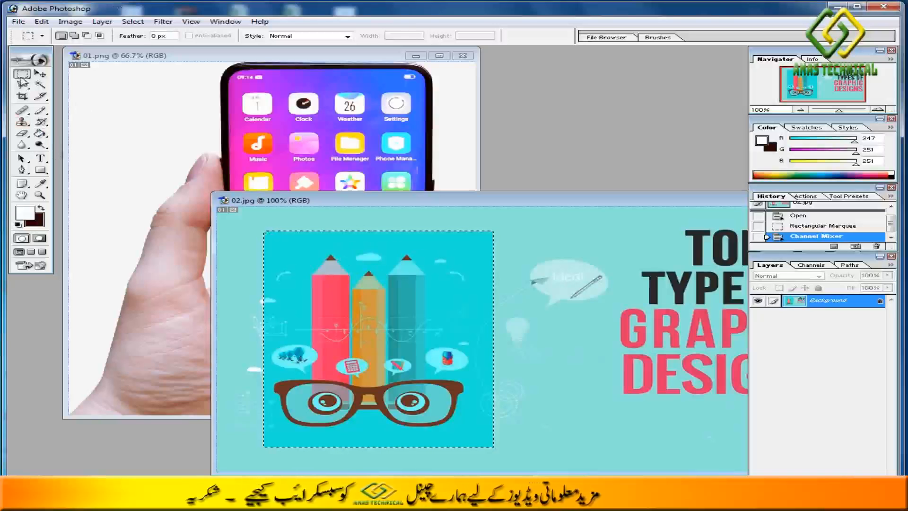
click(27, 74)
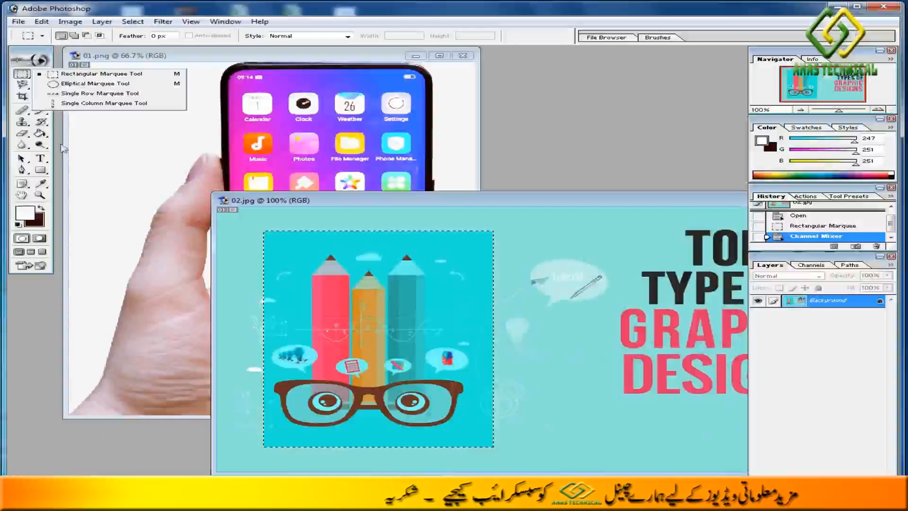
click(23, 75)
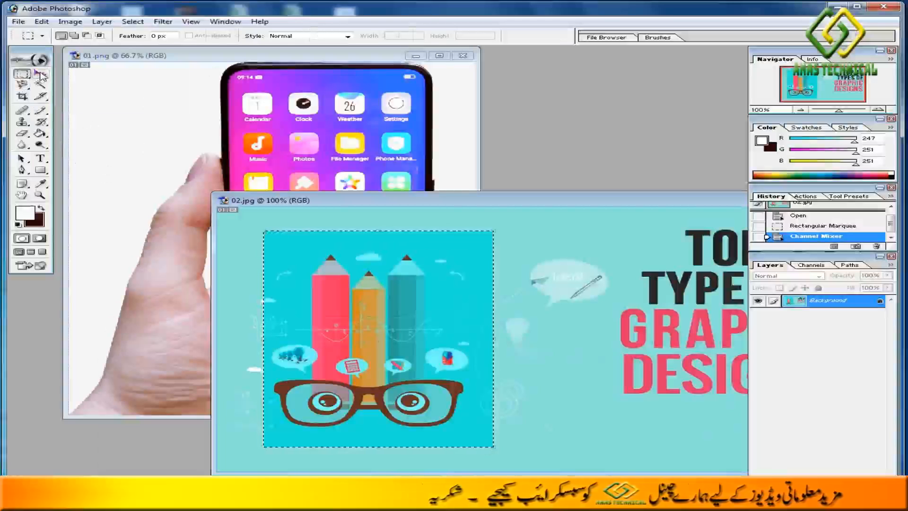
click(40, 75)
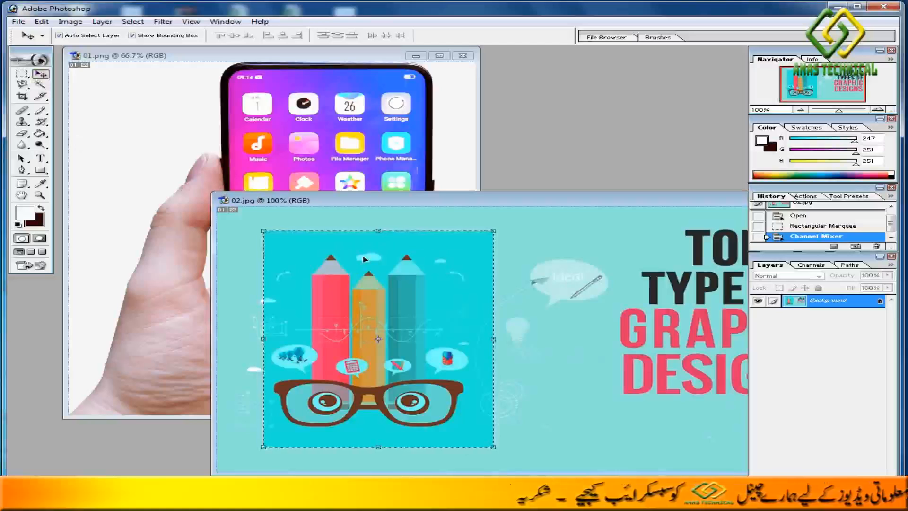
mouse_move(375, 259)
mouse_down()
mouse_move(610, 264)
mouse_move(471, 262)
mouse_move(156, 122)
mouse_move(170, 134)
mouse_up()
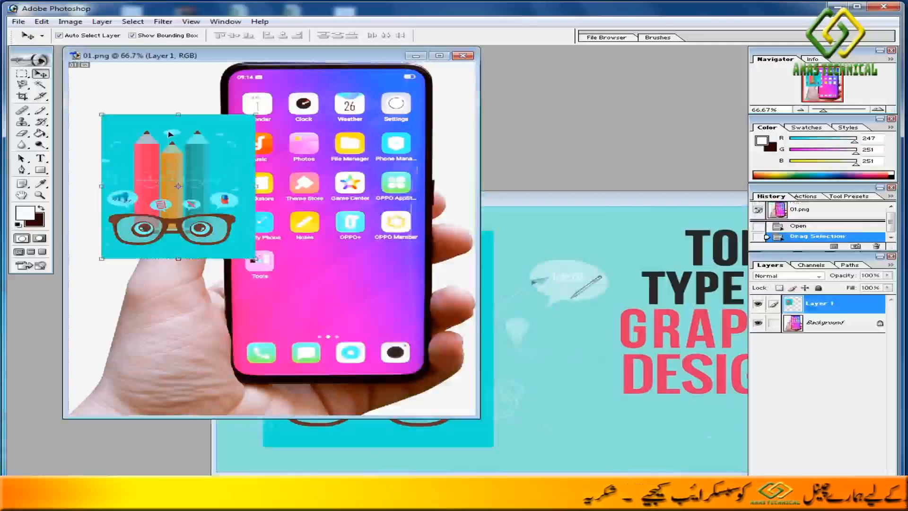
mouse_move(255, 258)
mouse_down()
mouse_move(298, 273)
mouse_move(330, 304)
mouse_move(330, 346)
mouse_up()
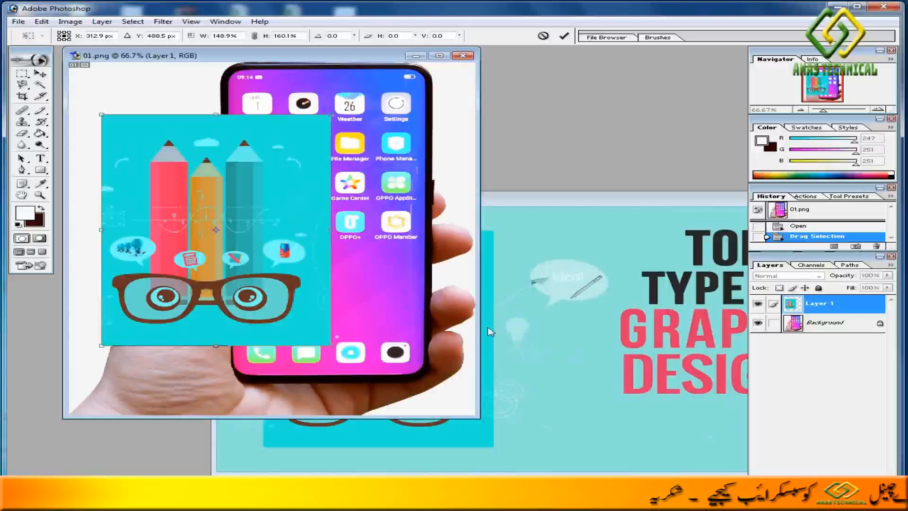
click(565, 36)
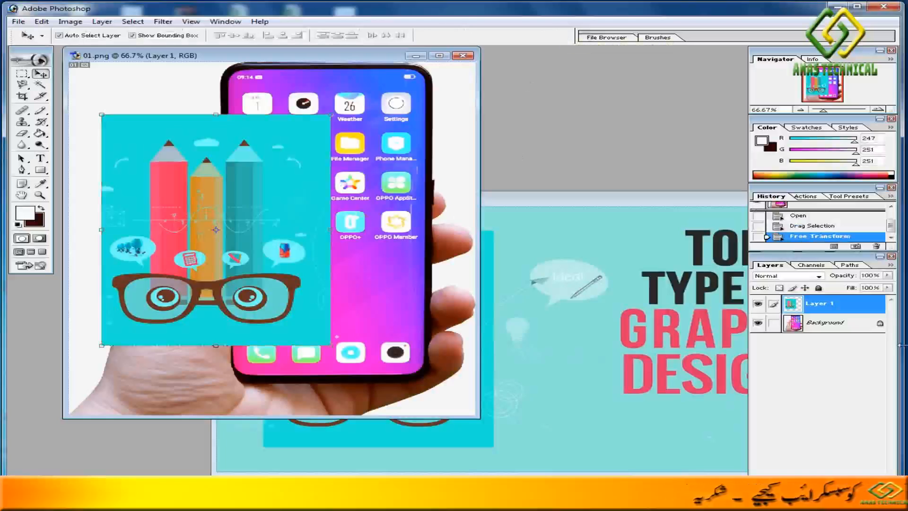
Revert both 01.png and 02.jpg to their originally opened states using the history, leaving 01.png in front
click(801, 216)
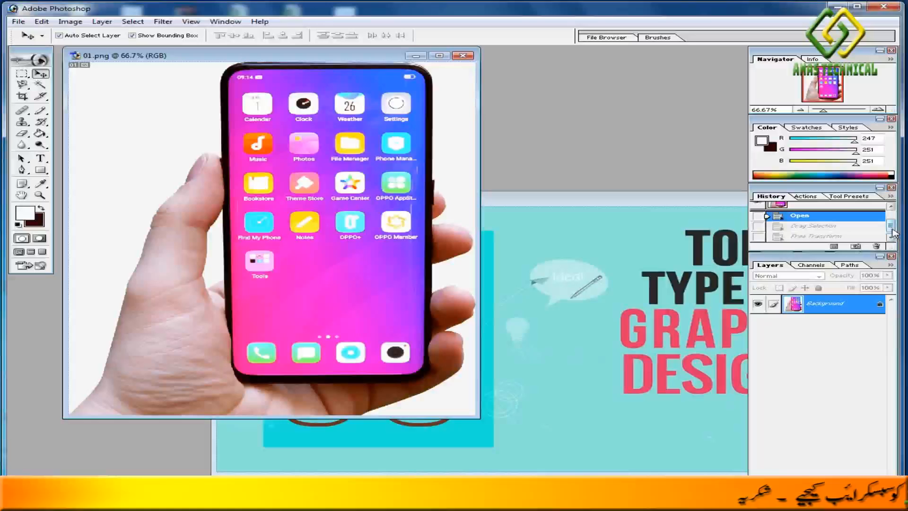
drag(891, 227, 894, 218)
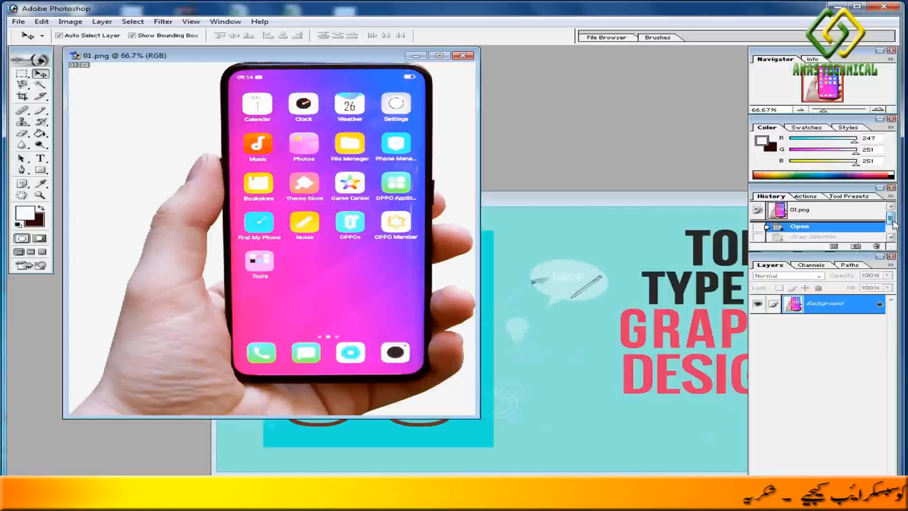
click(620, 211)
click(799, 221)
click(465, 145)
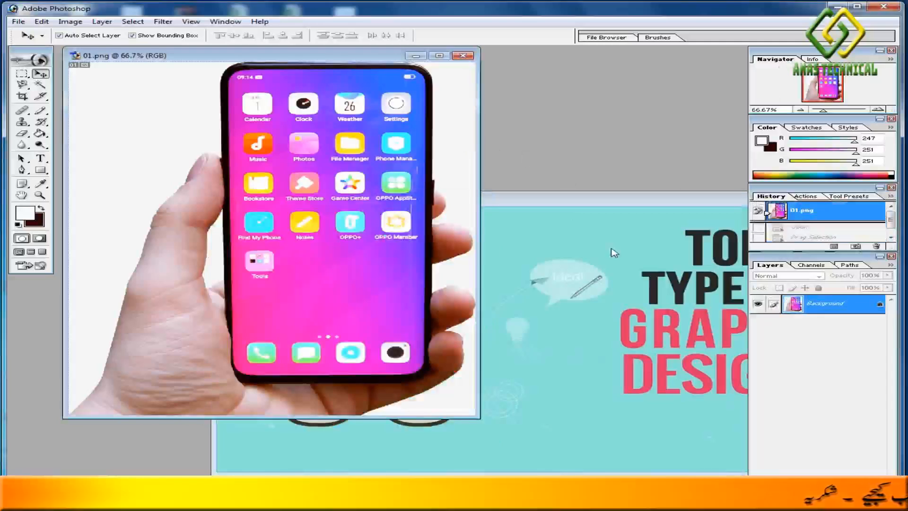
Draw a freehand selection around the phone in 01.png with the Lasso tool
click(29, 89)
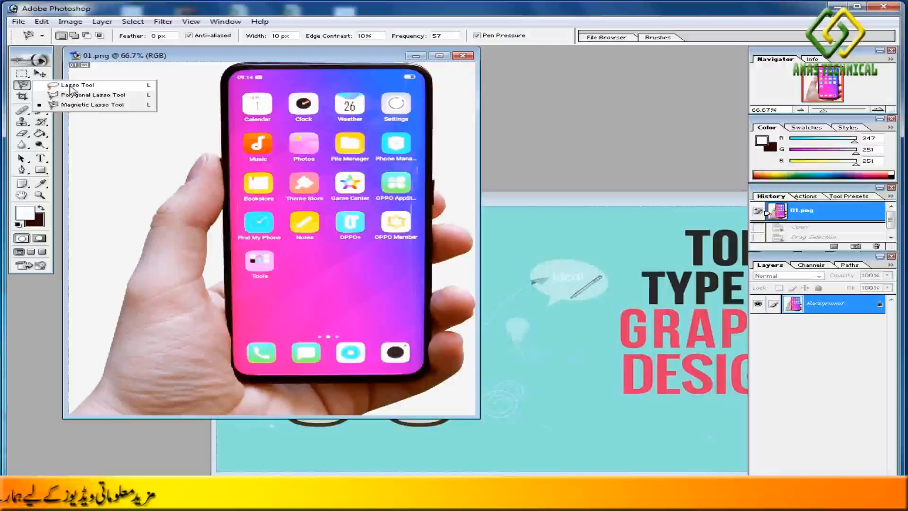
click(75, 85)
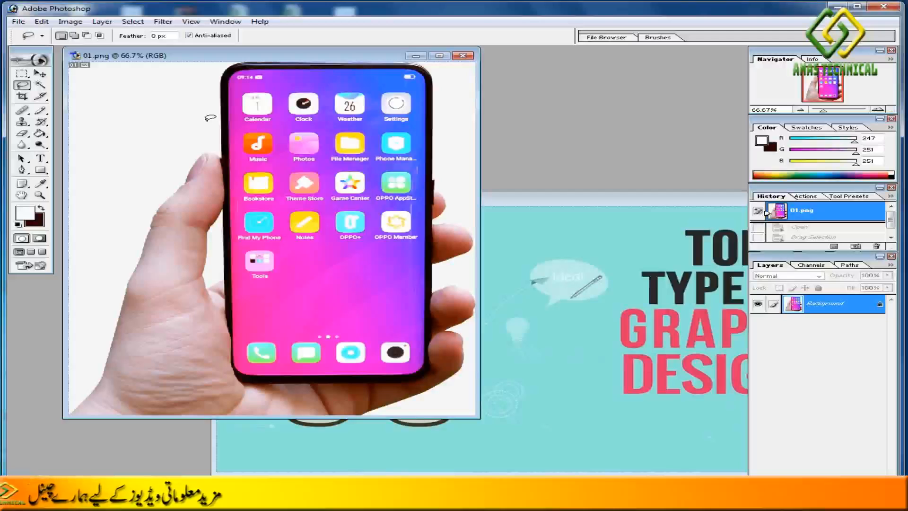
drag(207, 121, 209, 103)
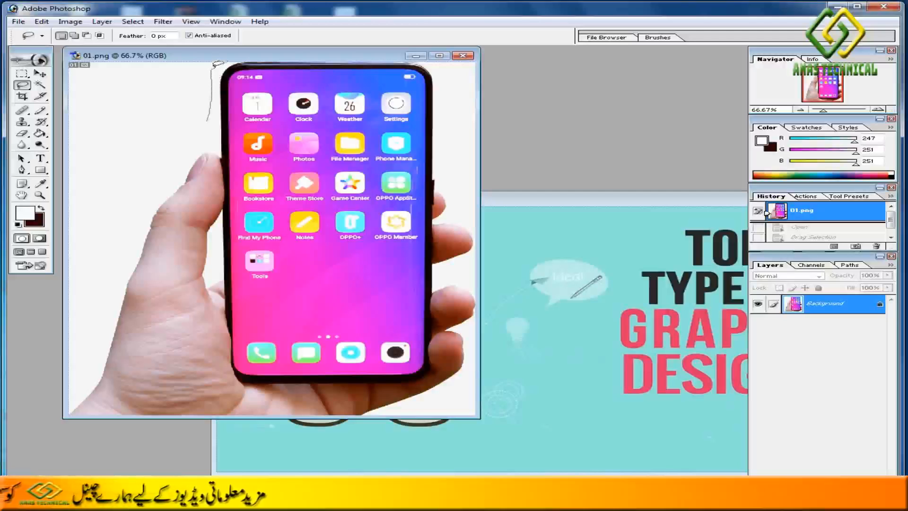
mouse_move(232, 61)
mouse_down()
mouse_move(423, 62)
mouse_move(437, 98)
mouse_move(431, 203)
mouse_up()
drag(431, 235, 434, 287)
mouse_move(433, 371)
mouse_down()
mouse_move(408, 387)
mouse_move(245, 381)
mouse_up()
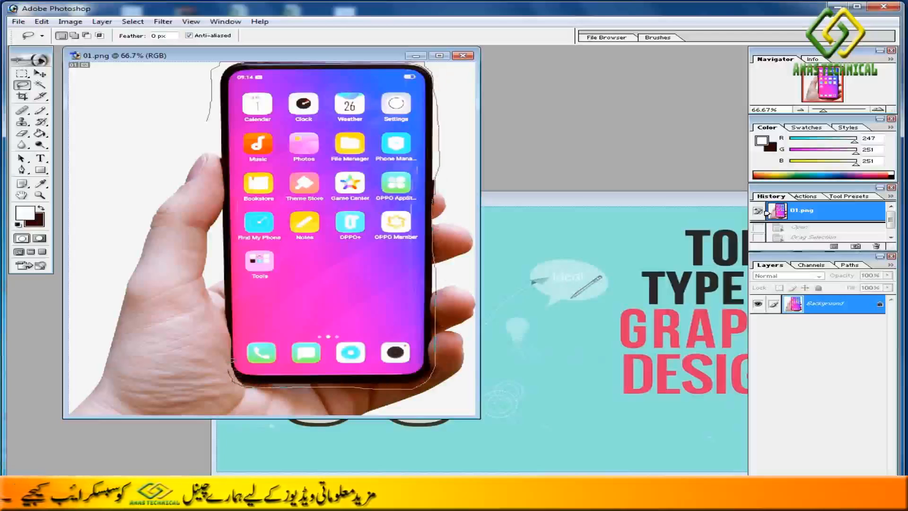
mouse_move(227, 303)
mouse_down()
mouse_move(208, 258)
mouse_move(209, 226)
mouse_up()
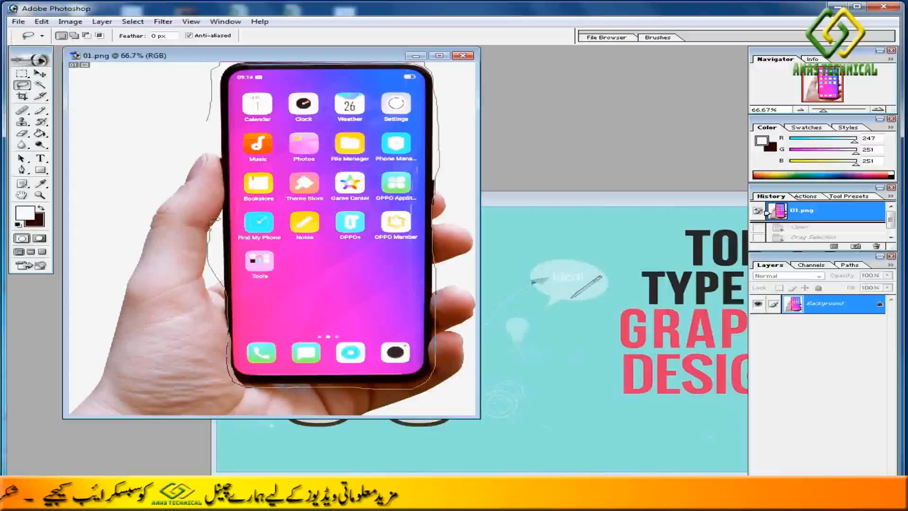
drag(213, 156, 211, 110)
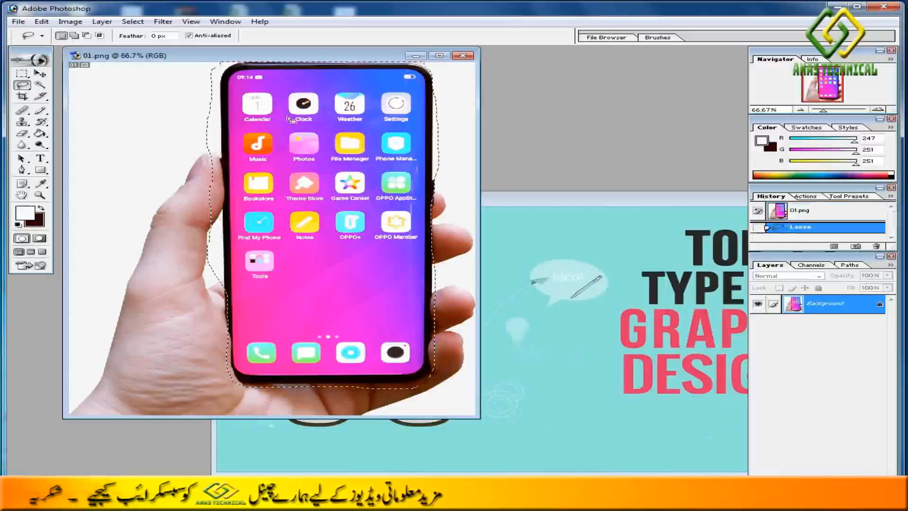
Copy the lassoed phone into 02.jpg with the Move tool, and revert both images to their opened states using the history
click(40, 74)
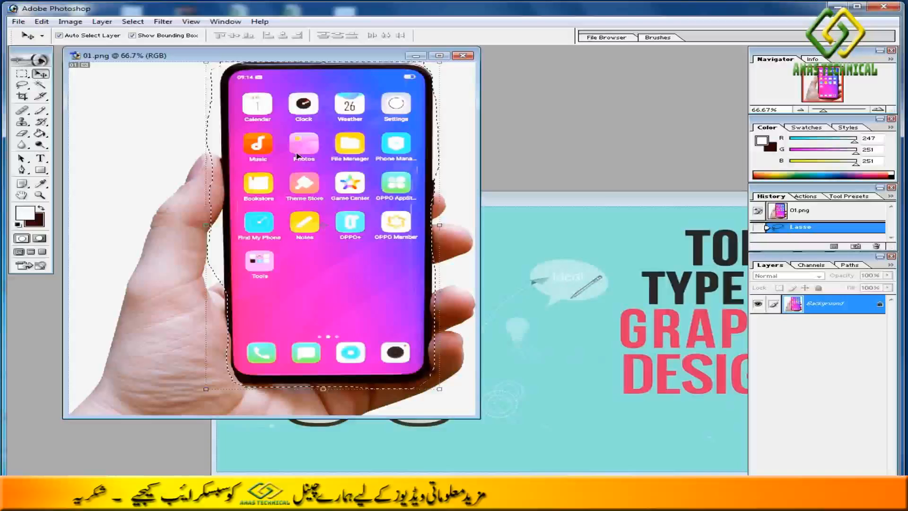
mouse_move(302, 218)
mouse_down()
mouse_move(636, 336)
mouse_move(602, 308)
mouse_up()
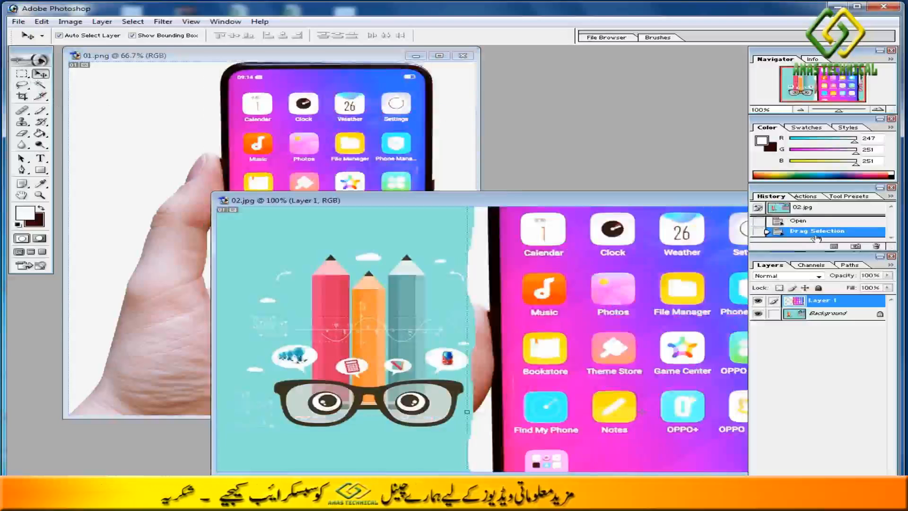
click(803, 221)
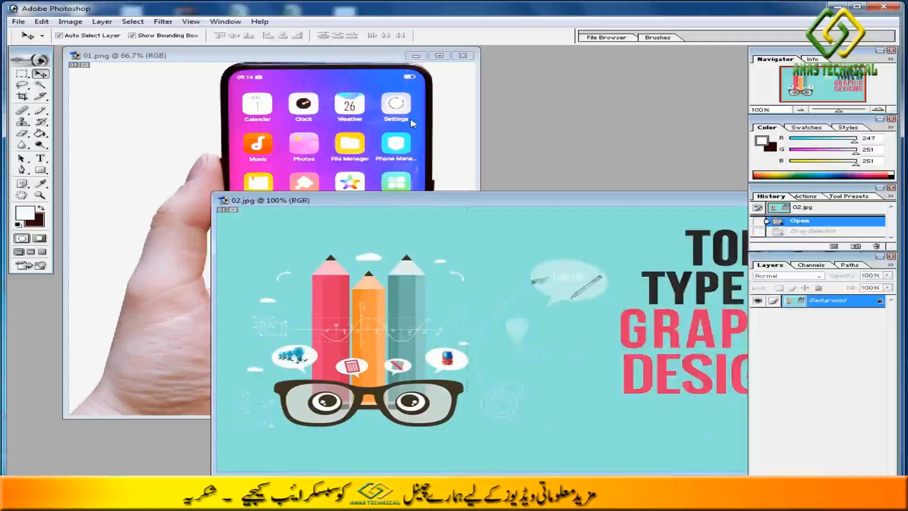
click(450, 128)
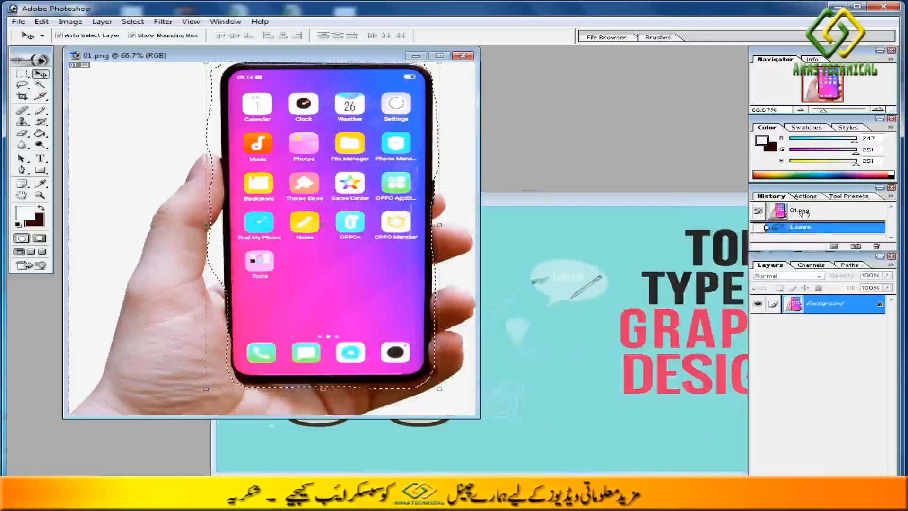
click(799, 210)
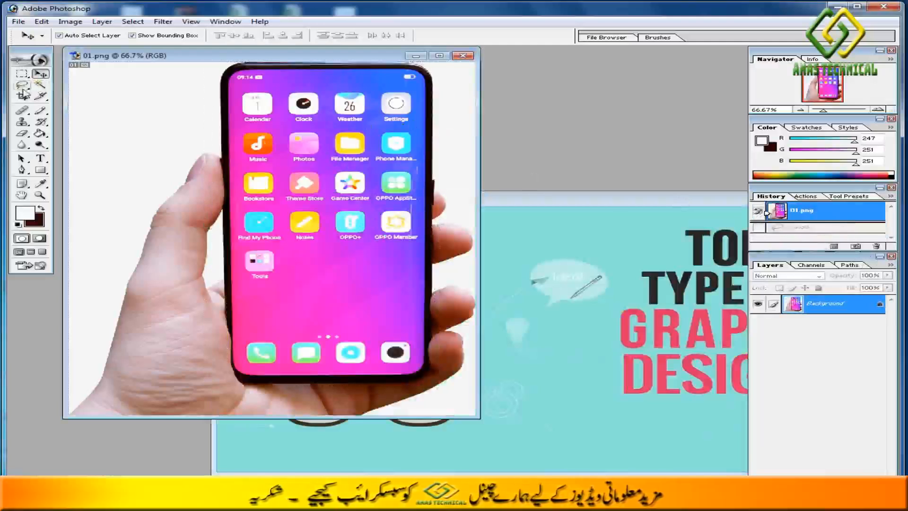
Outline the hand and phone in 01.png with a closed Polygonal Lasso selection
click(27, 91)
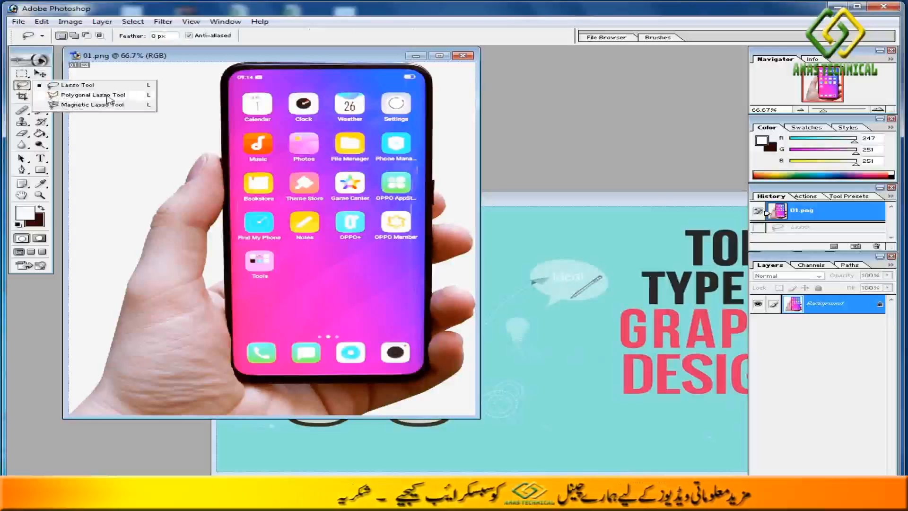
click(108, 96)
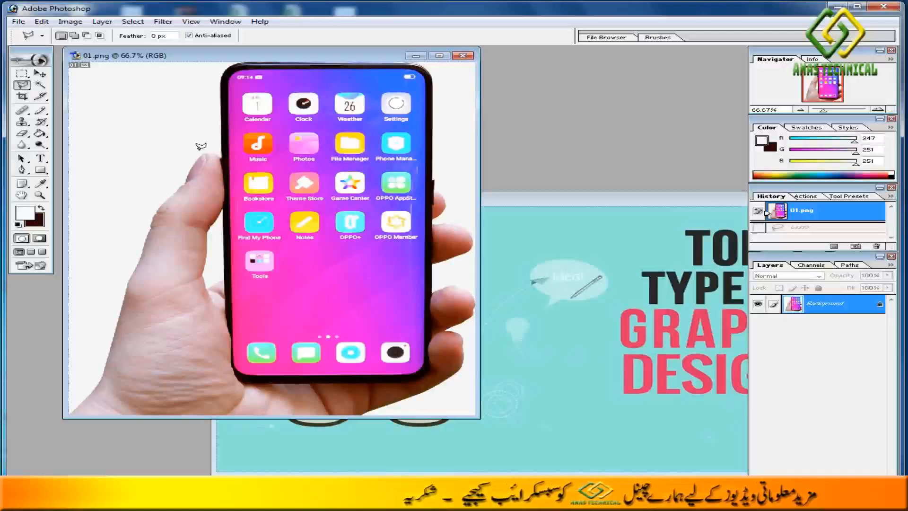
click(177, 148)
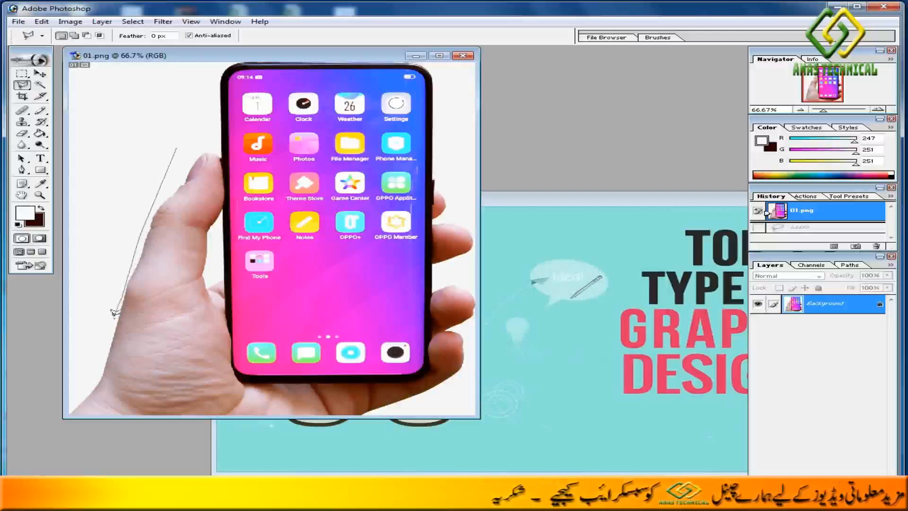
click(109, 336)
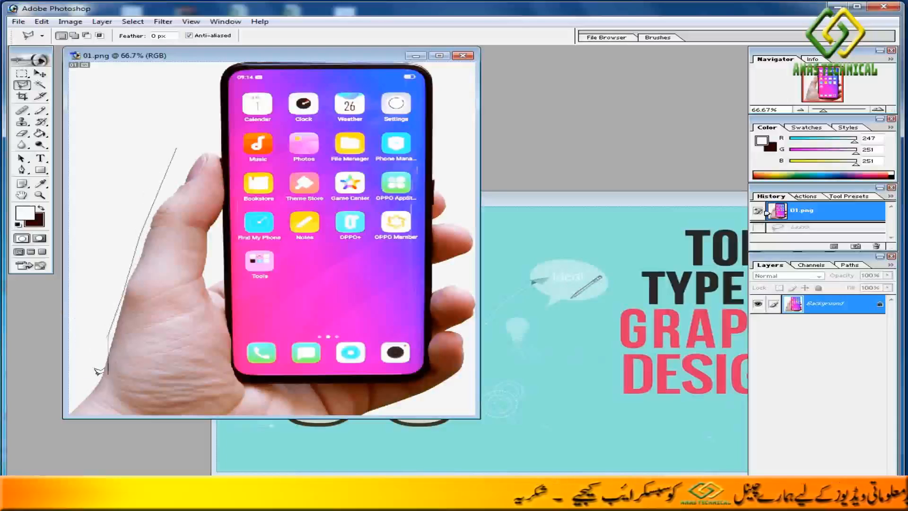
click(77, 400)
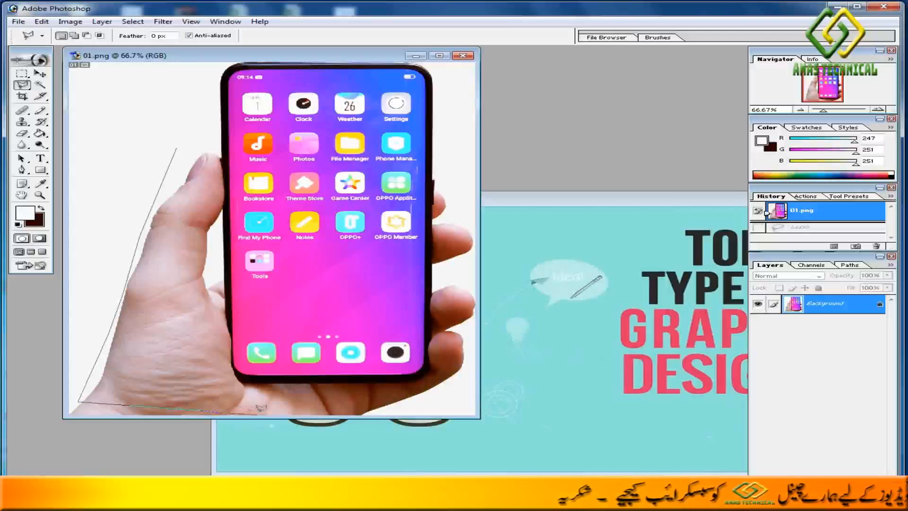
mouse_move(393, 397)
mouse_down()
mouse_move(424, 390)
mouse_move(454, 292)
mouse_move(456, 226)
mouse_move(441, 189)
mouse_move(450, 107)
mouse_move(438, 85)
mouse_move(380, 66)
mouse_move(218, 60)
mouse_move(189, 127)
mouse_up()
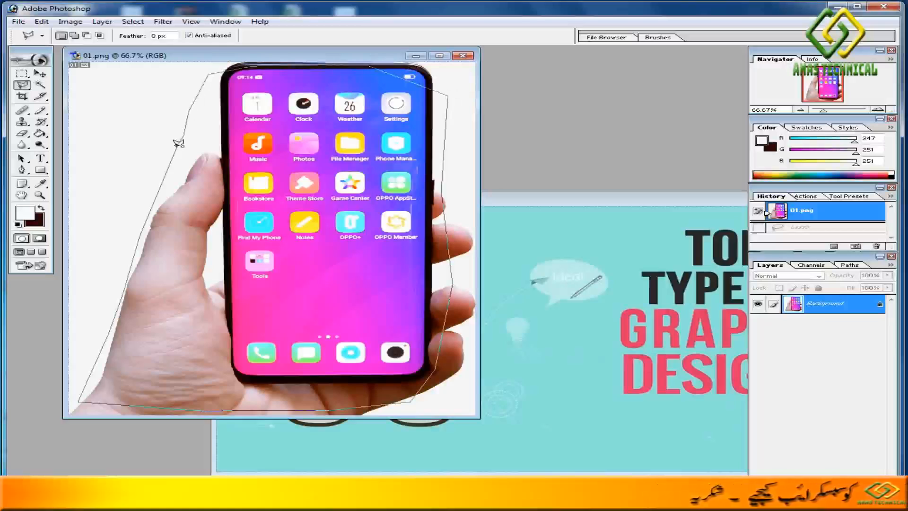
double_click(179, 143)
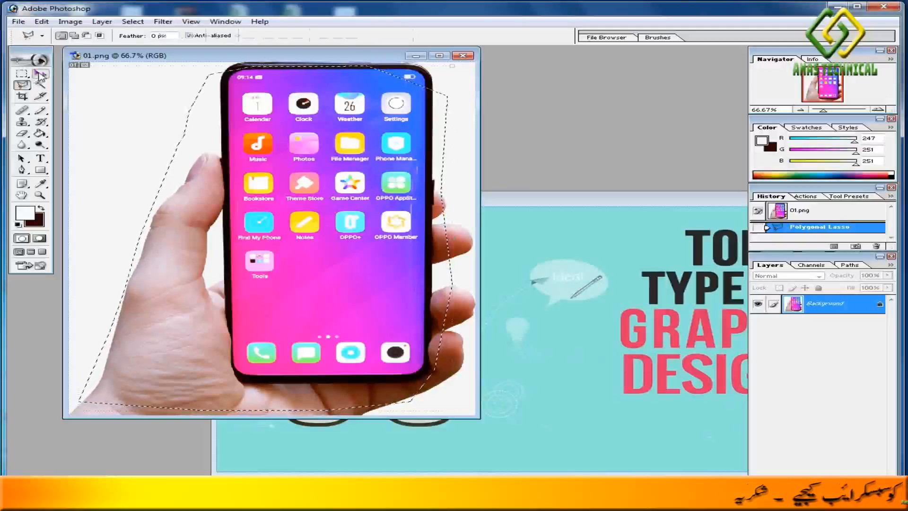
Copy the selected hand and phone into 02.jpg with the Move tool and reposition the 02.jpg window to show more of it
key(v)
mouse_move(281, 176)
mouse_down()
mouse_move(523, 264)
mouse_move(608, 277)
mouse_move(611, 289)
mouse_move(529, 274)
mouse_up()
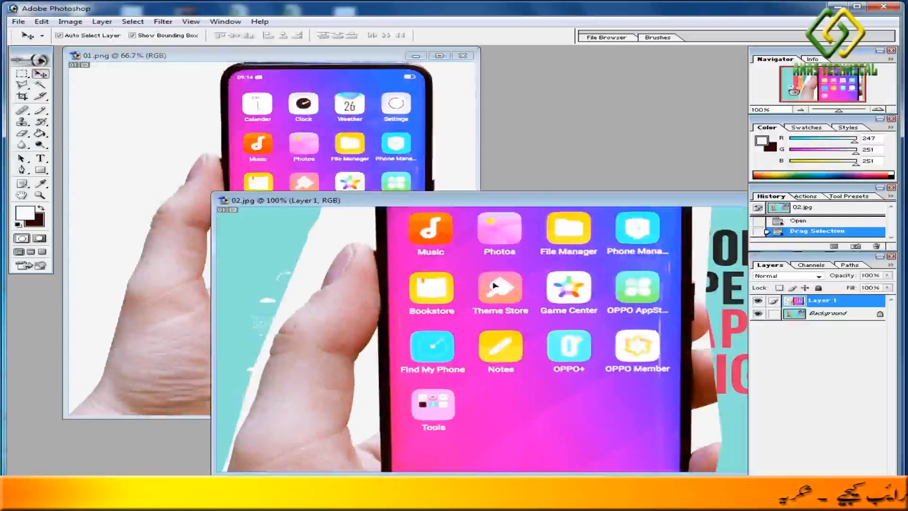
drag(605, 201, 506, 183)
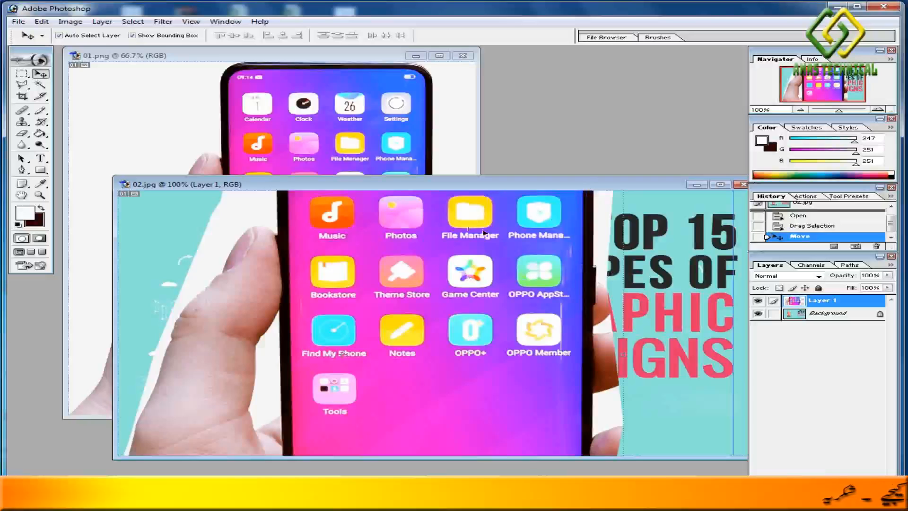
Revert 02.jpg and 01.png to their opened states using the history, leaving 01.png in front
click(806, 227)
click(803, 215)
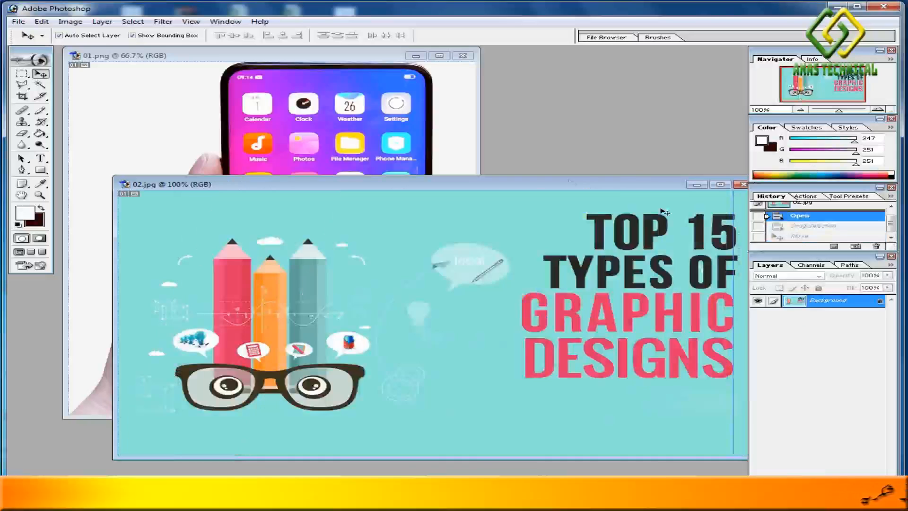
click(456, 133)
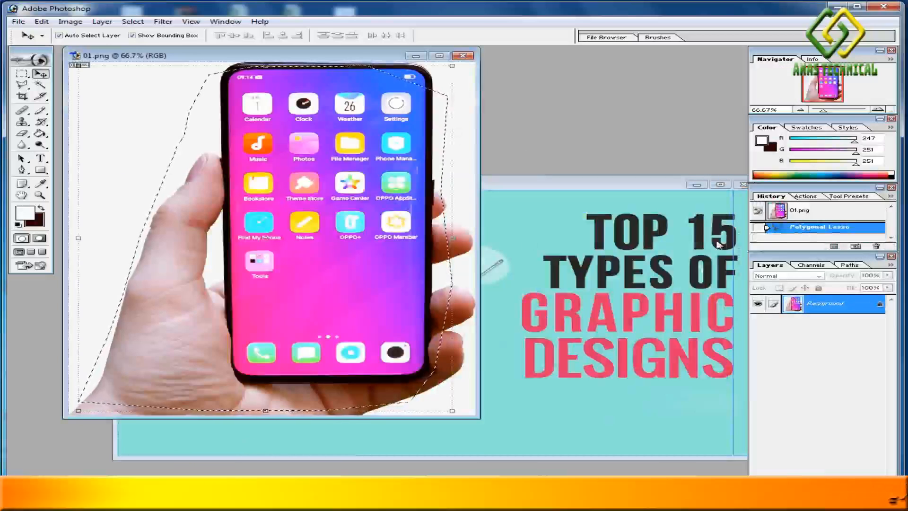
click(804, 211)
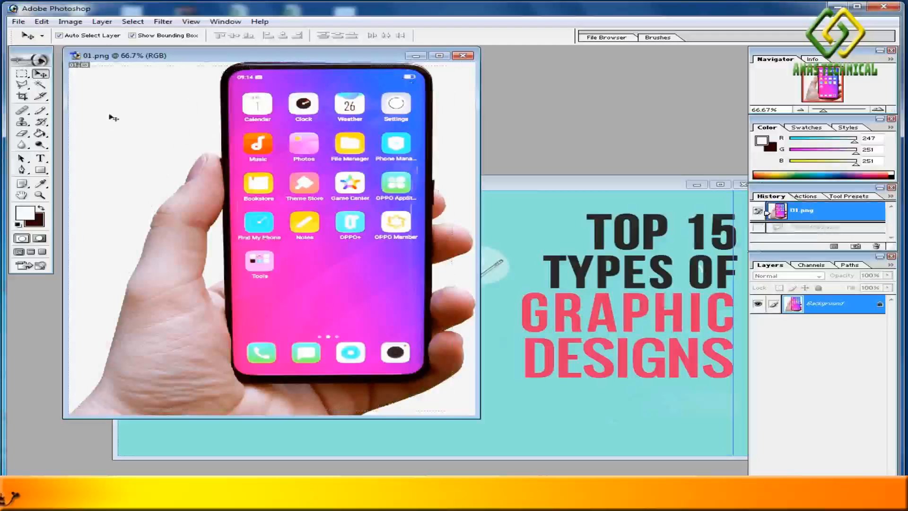
Trace the phone's edges in 01.png with the Magnetic Lasso tool and close the selection
click(22, 85)
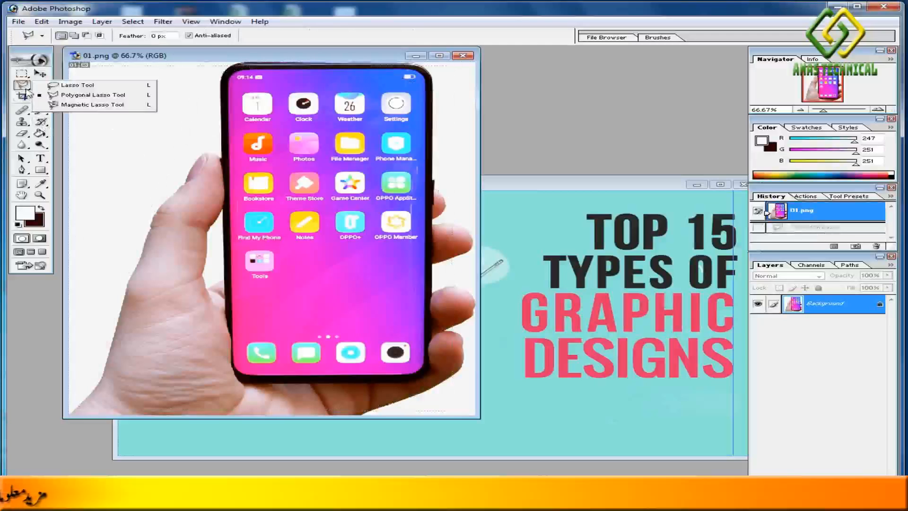
click(96, 105)
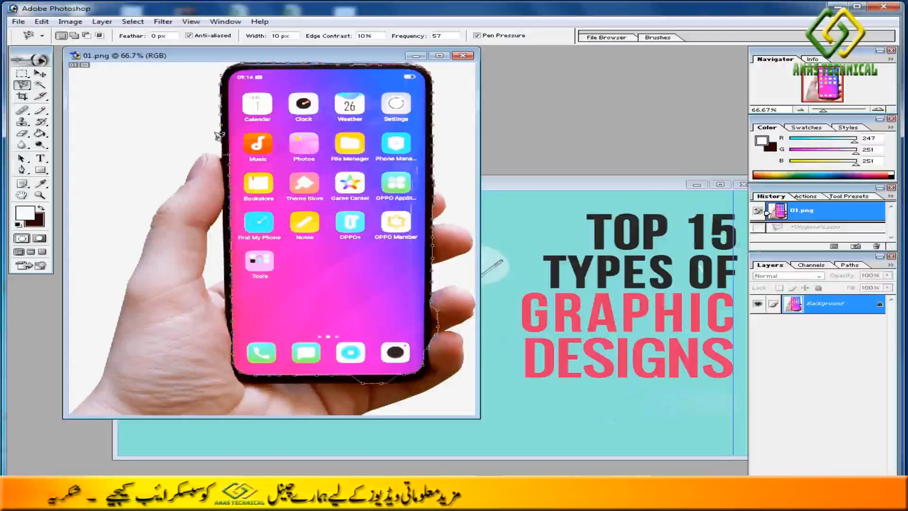
double_click(222, 137)
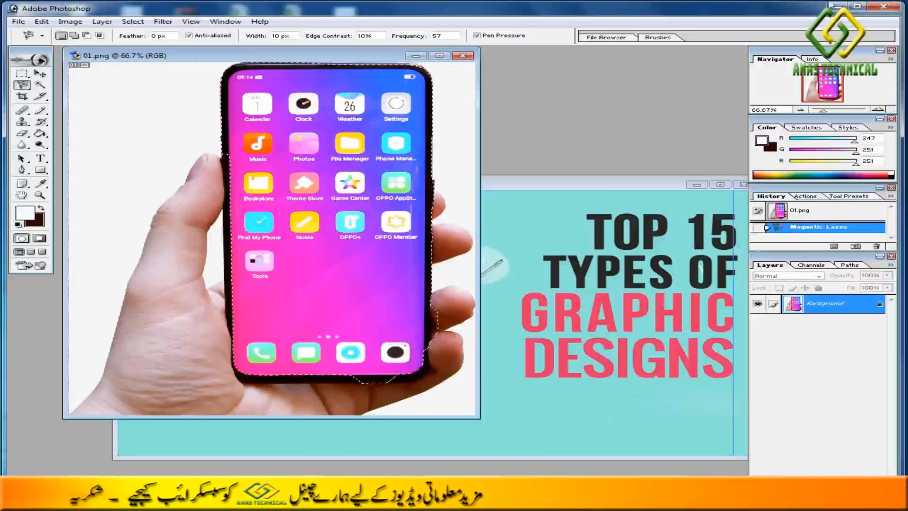
Copy the magnetically lassoed phone into 02.jpg with the Move tool, and revert both images to their opened states using the history
click(40, 74)
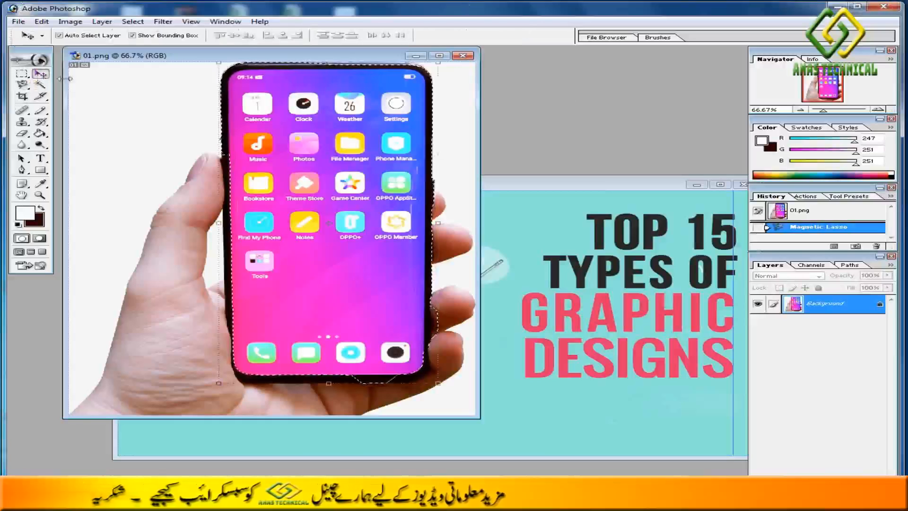
drag(341, 139, 460, 251)
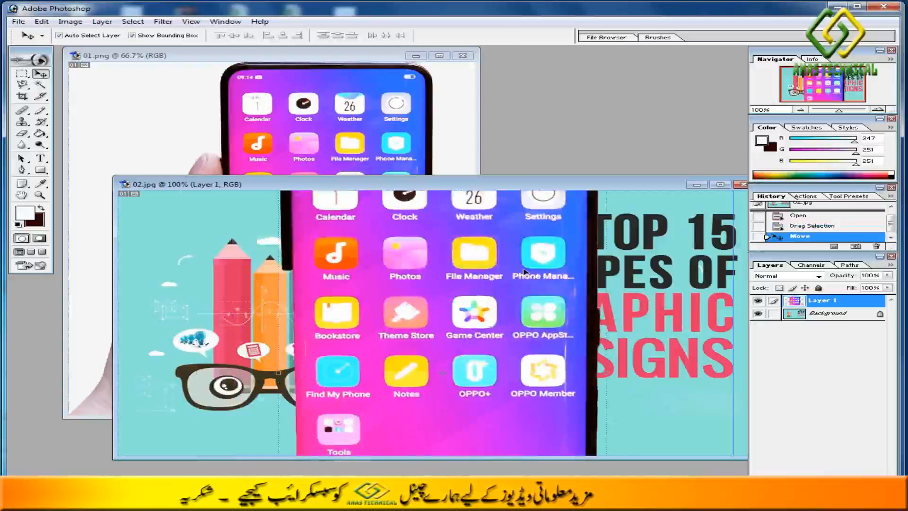
click(803, 216)
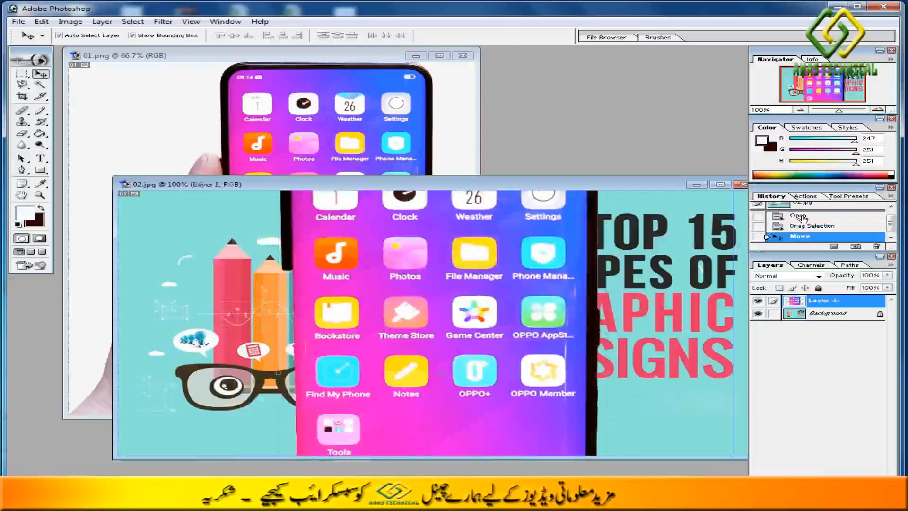
key(ctrl+Tab)
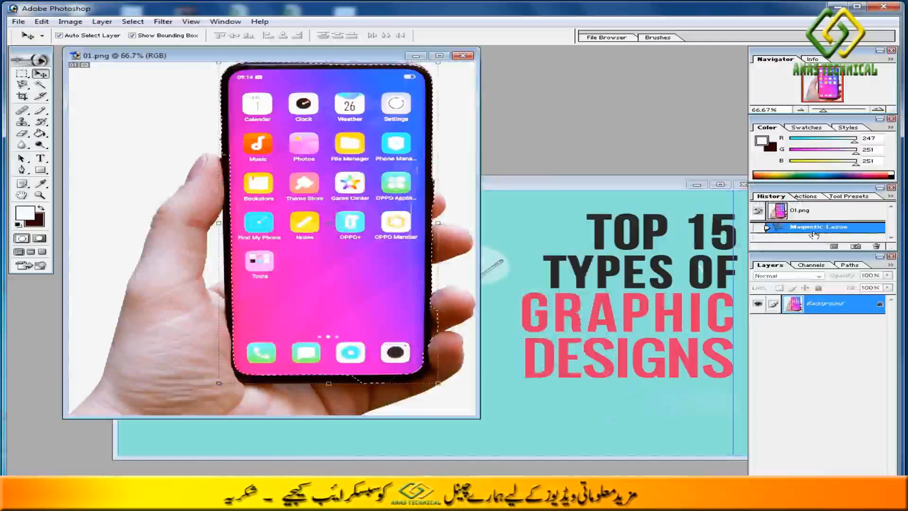
click(793, 212)
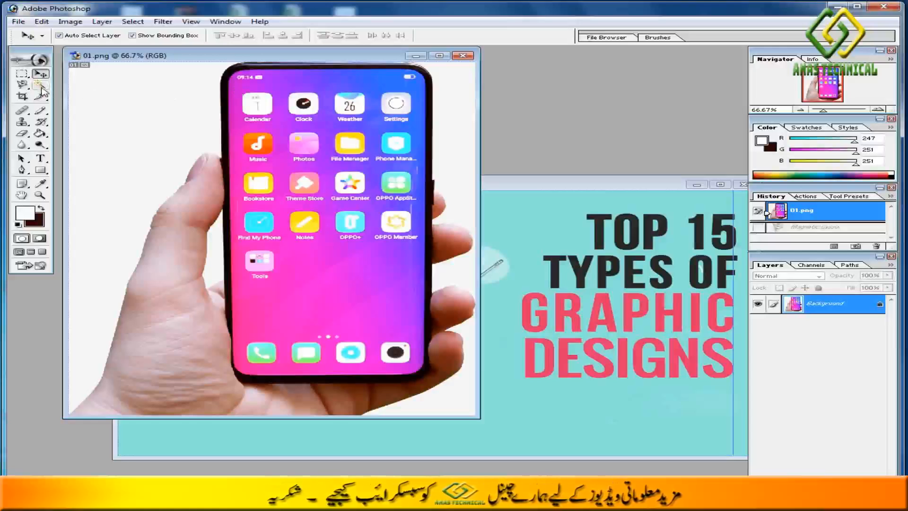
Bring 02.jpg to the front and select the red pencil's upper body, replacing it with its lower section, using the Magic Wand tool
click(44, 88)
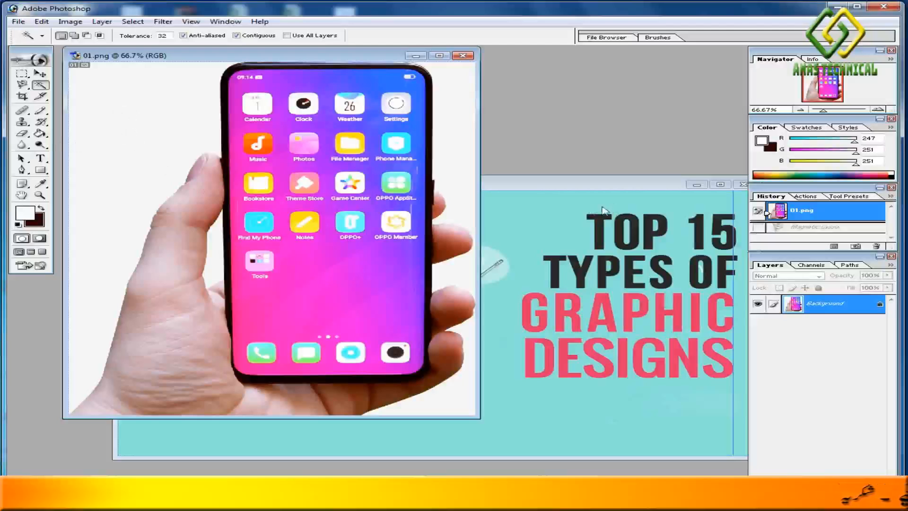
click(557, 186)
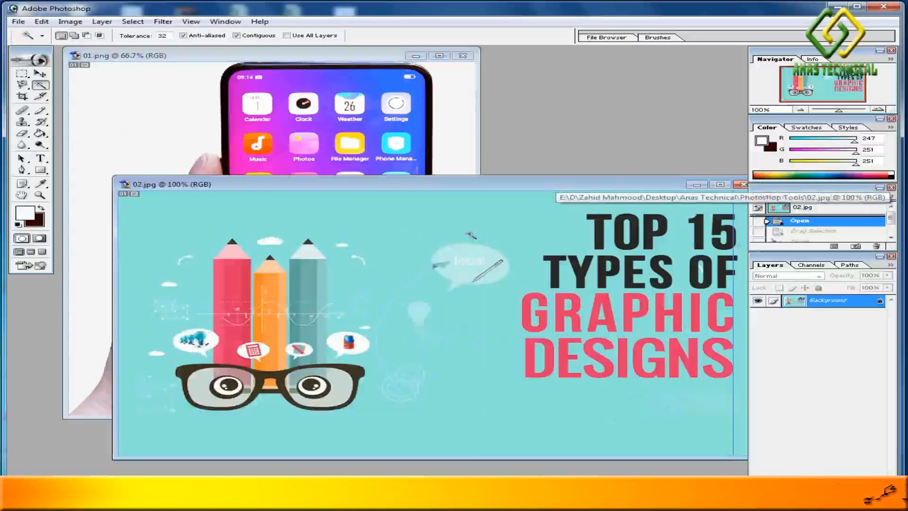
click(233, 284)
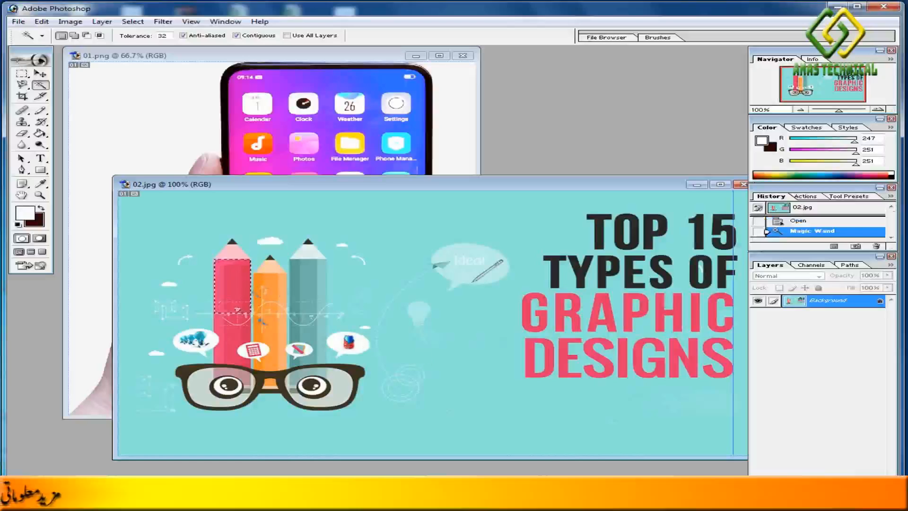
click(234, 326)
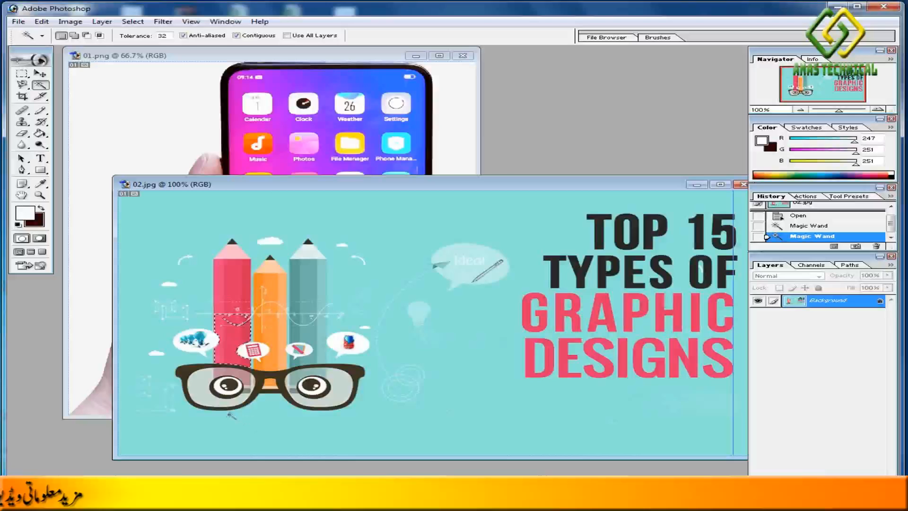
Select the glasses' left lens, right lens and the teal background of 02.jpg in turn with the Magic Wand tool
click(204, 384)
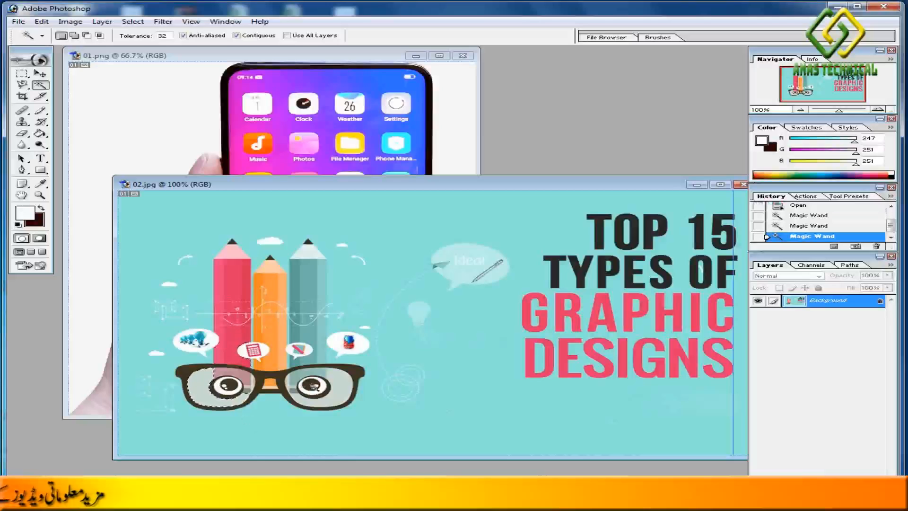
click(347, 384)
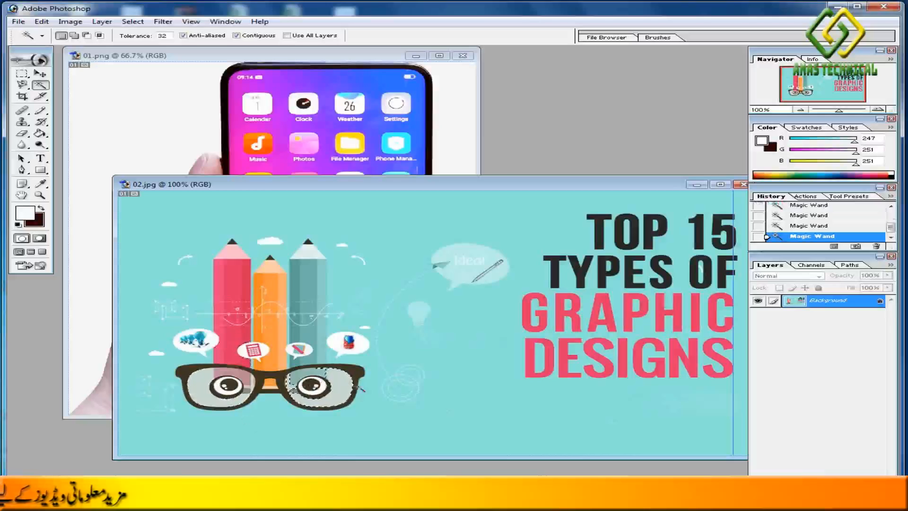
click(511, 289)
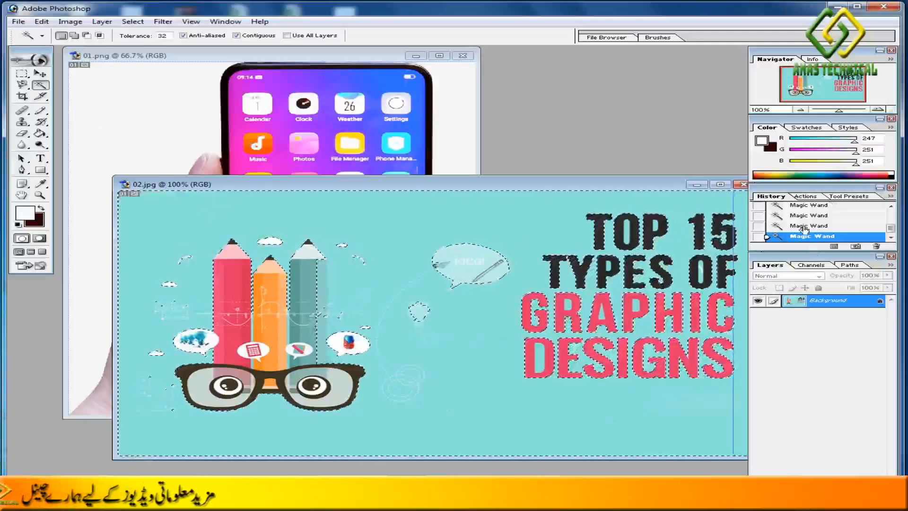
Revert 02.jpg to its opened state using the history and bring 01.png to the front
drag(891, 229, 891, 219)
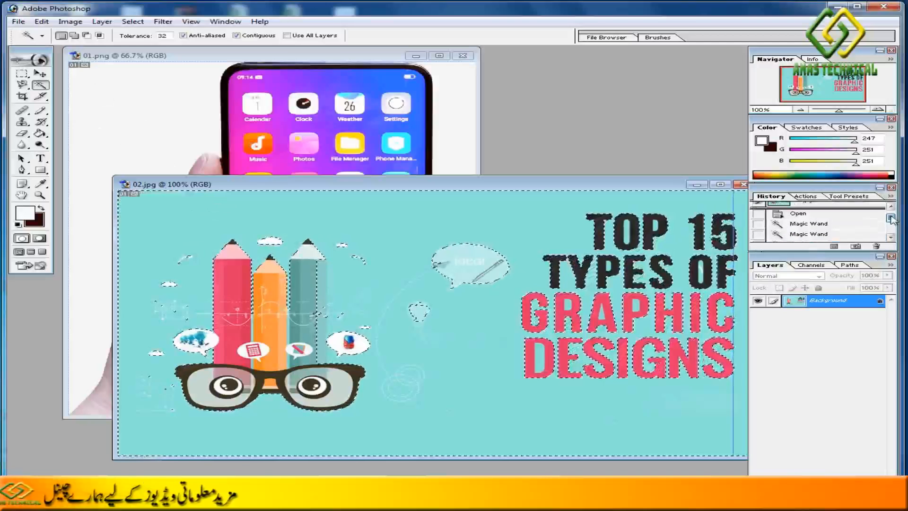
click(799, 215)
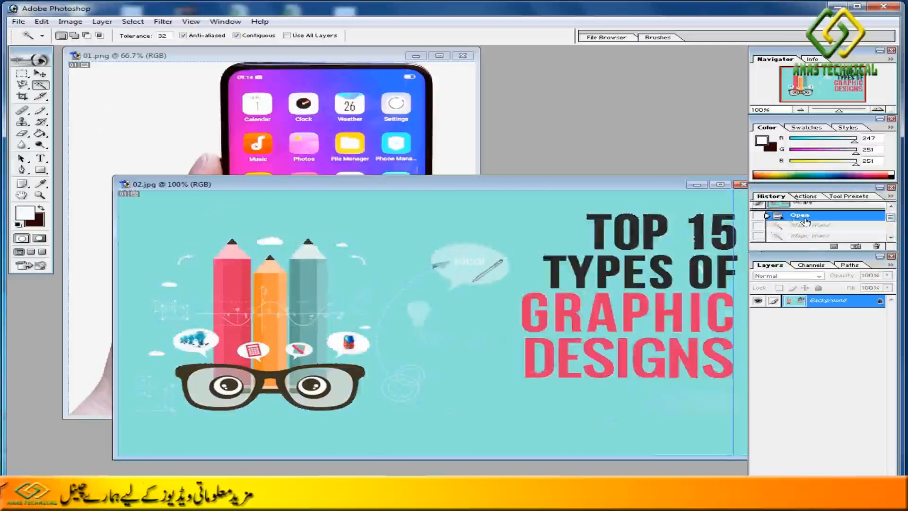
click(259, 59)
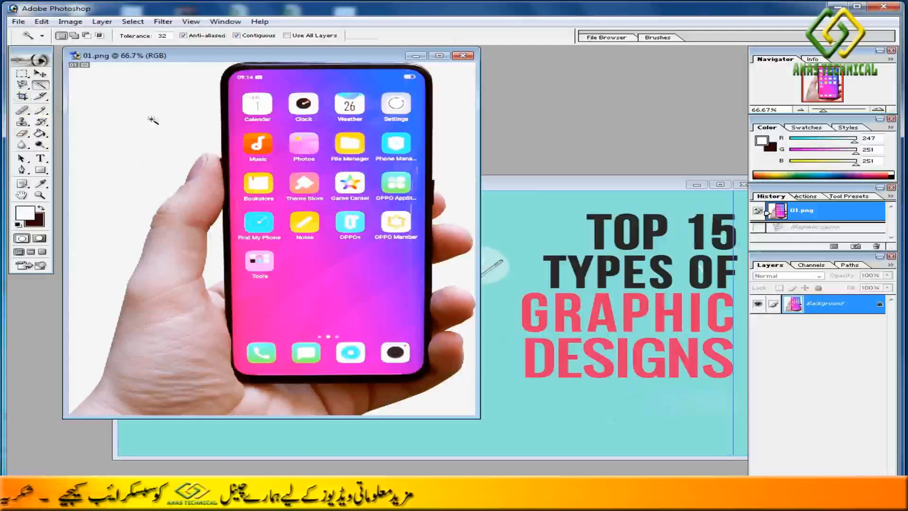
Crop 01.png with the Crop tool to the phone's app icon area, pulling the crop's left edge in close to the phone
key(c)
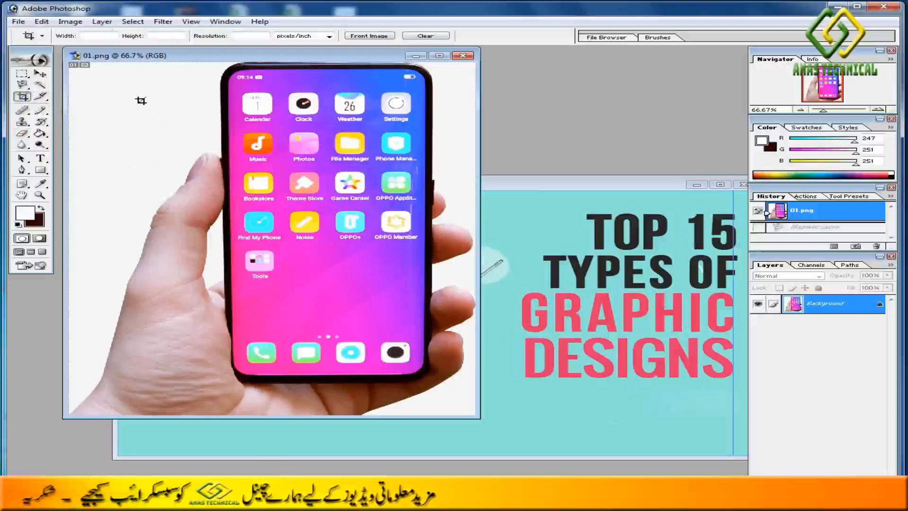
mouse_move(106, 87)
mouse_down()
mouse_move(284, 140)
mouse_move(439, 315)
mouse_up()
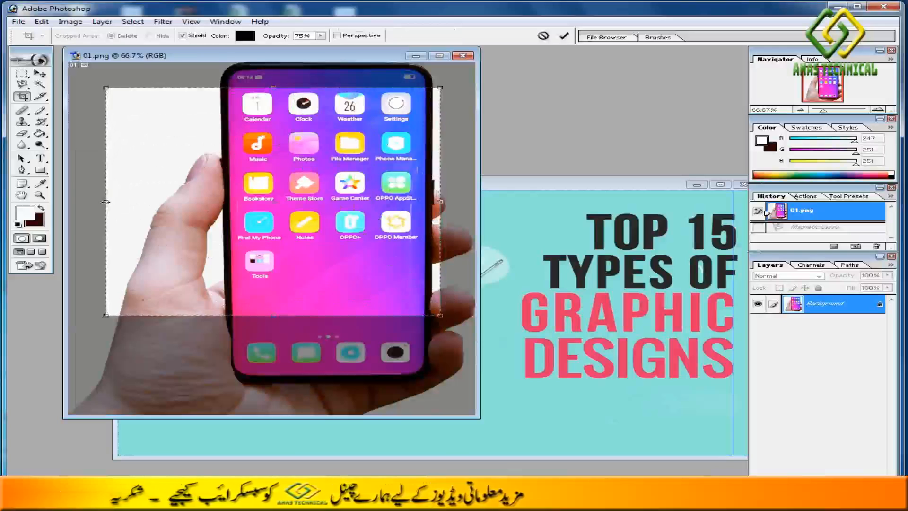
drag(102, 201, 211, 204)
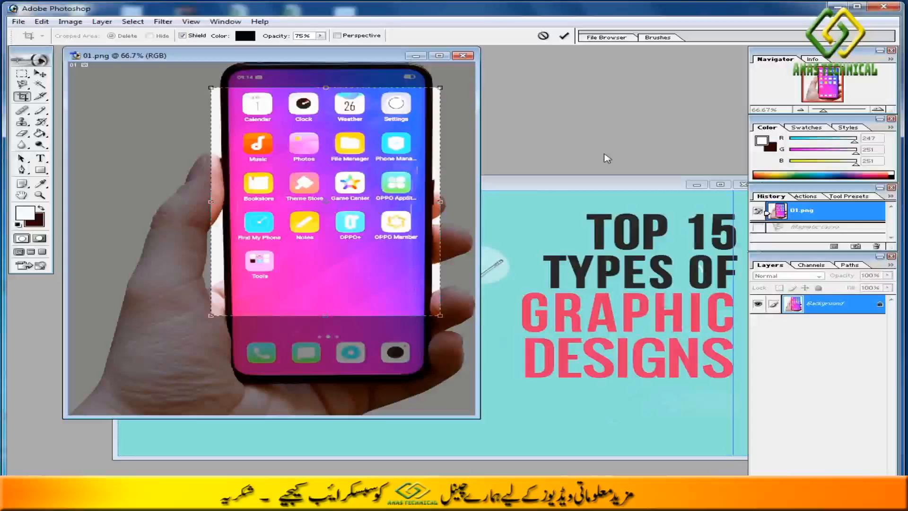
key(Return)
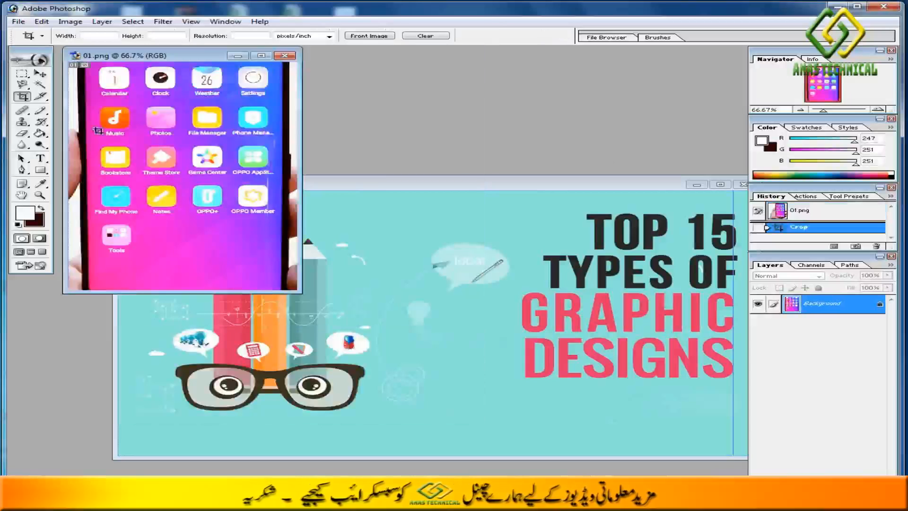
Revert the crop of 01.png using the history and enlarge its window to fit the whole image
drag(301, 293, 394, 367)
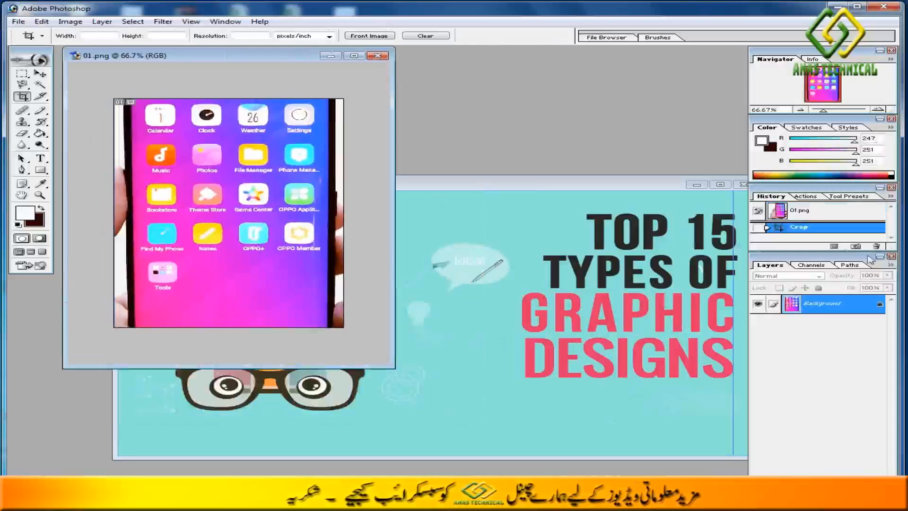
click(805, 218)
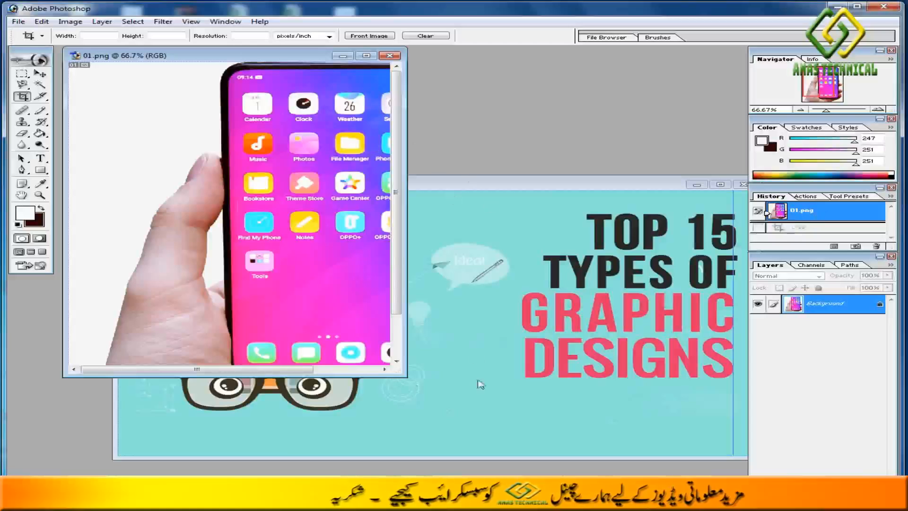
drag(405, 376, 549, 449)
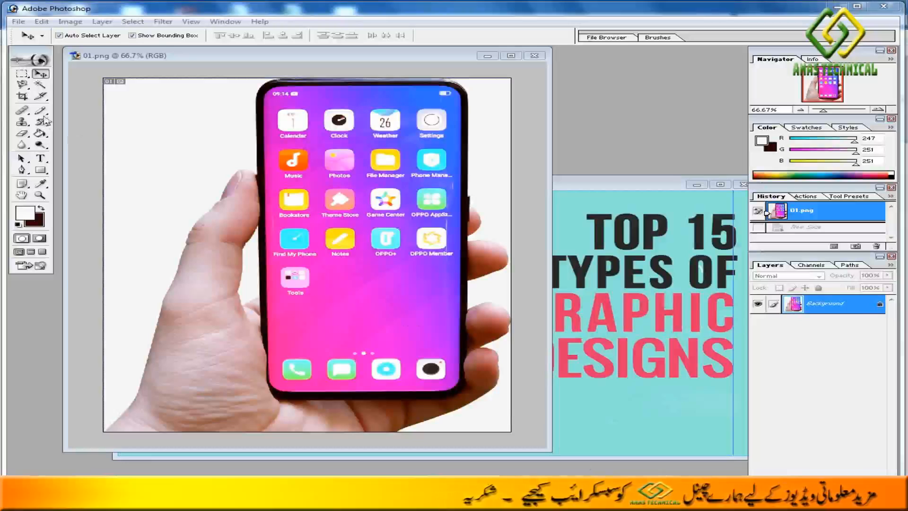
Draw a wide rectangular slice across the upper half of the phone in 01.png with the Slice tool
click(43, 97)
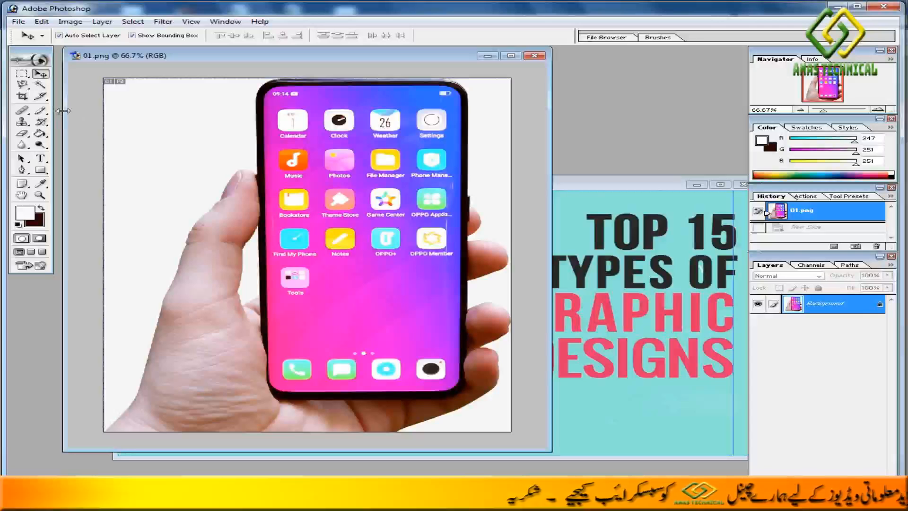
click(41, 97)
drag(124, 116, 498, 268)
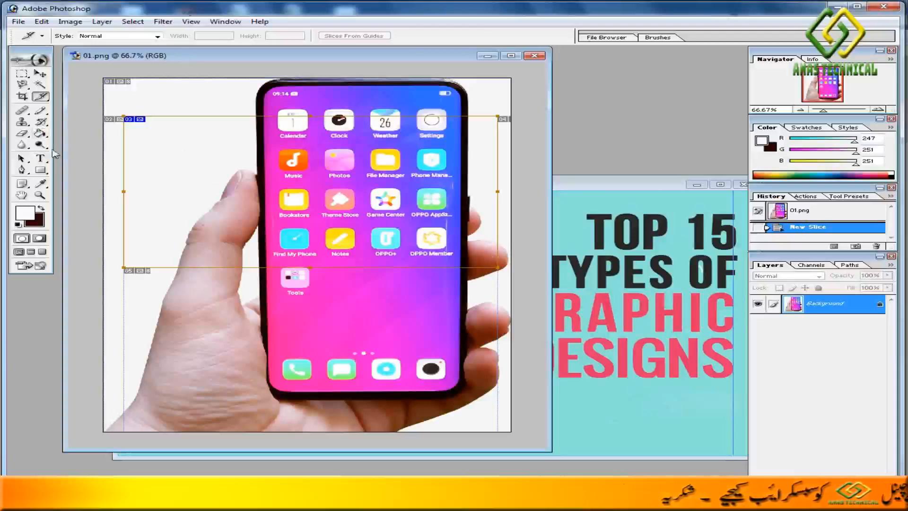
Activate the Healing Brush tool and remove the slice by reverting 01.png to its opened state in the history
click(24, 116)
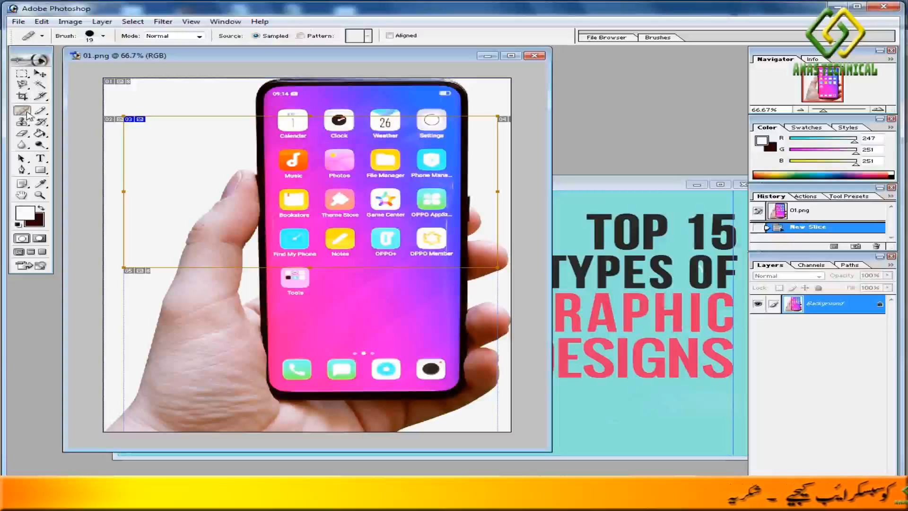
click(41, 74)
click(22, 112)
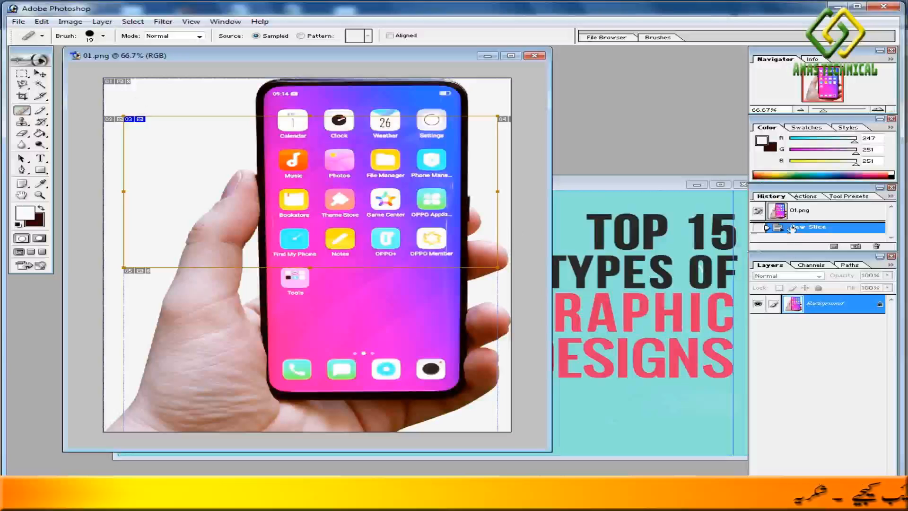
click(799, 213)
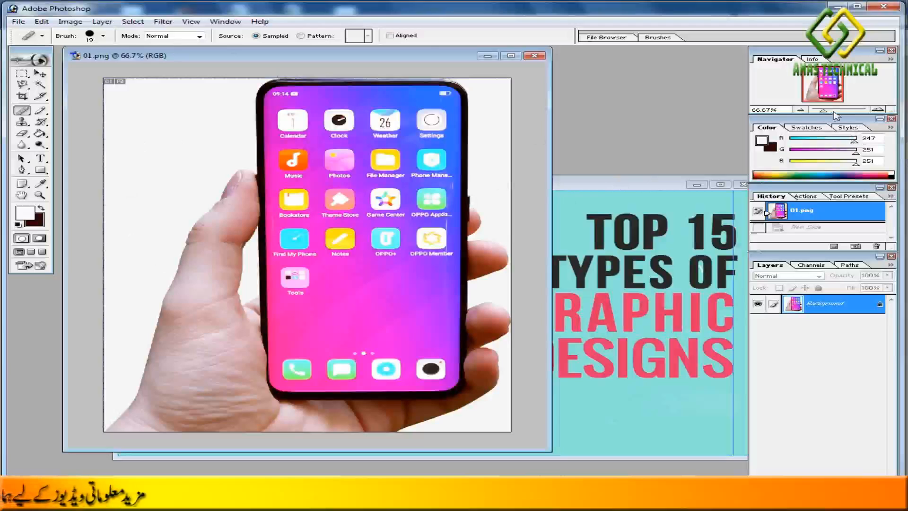
Retouch the palm skin just below the phone's lower edge in 01.png with several strokes of the size 19 Healing Brush
drag(823, 112, 854, 110)
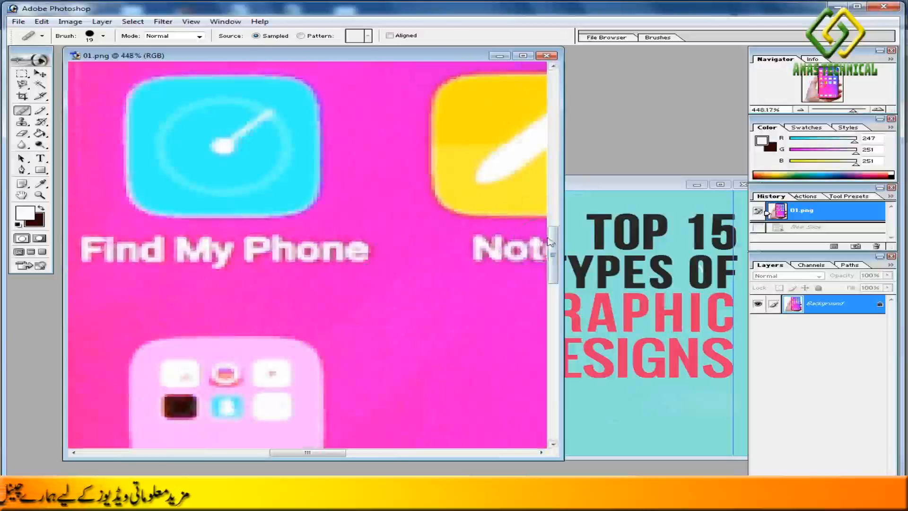
drag(557, 240, 558, 396)
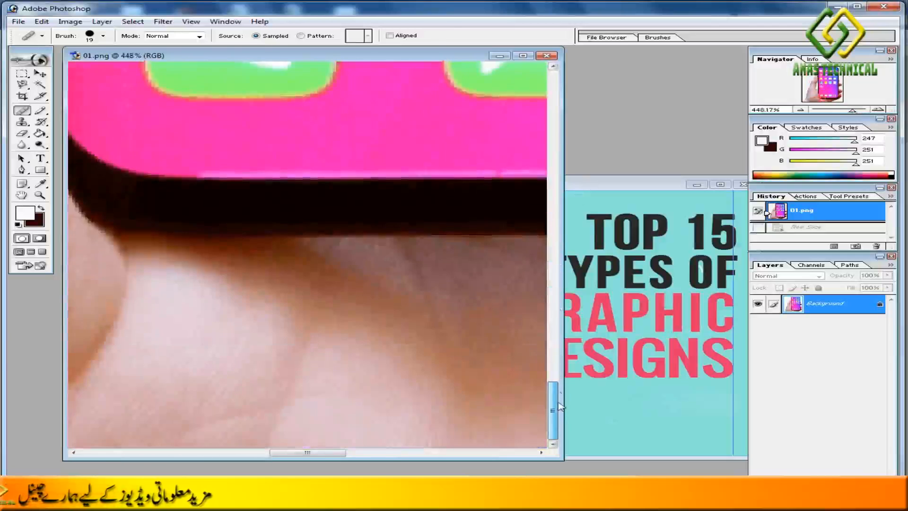
drag(855, 112, 844, 115)
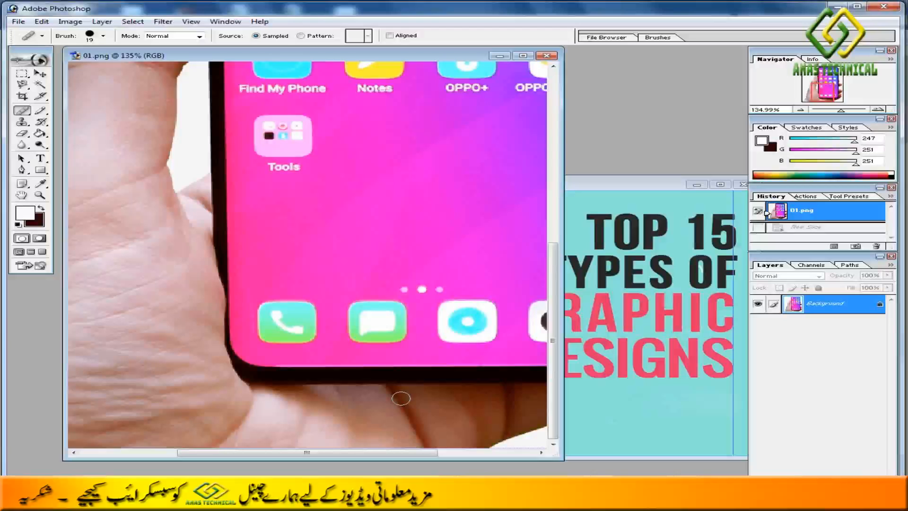
mouse_move(401, 398)
mouse_down()
mouse_move(425, 439)
mouse_move(389, 398)
mouse_move(449, 392)
mouse_move(478, 394)
mouse_move(415, 405)
mouse_move(499, 404)
mouse_move(425, 419)
mouse_move(438, 425)
mouse_move(409, 434)
mouse_move(431, 421)
mouse_move(389, 422)
mouse_move(377, 408)
mouse_up()
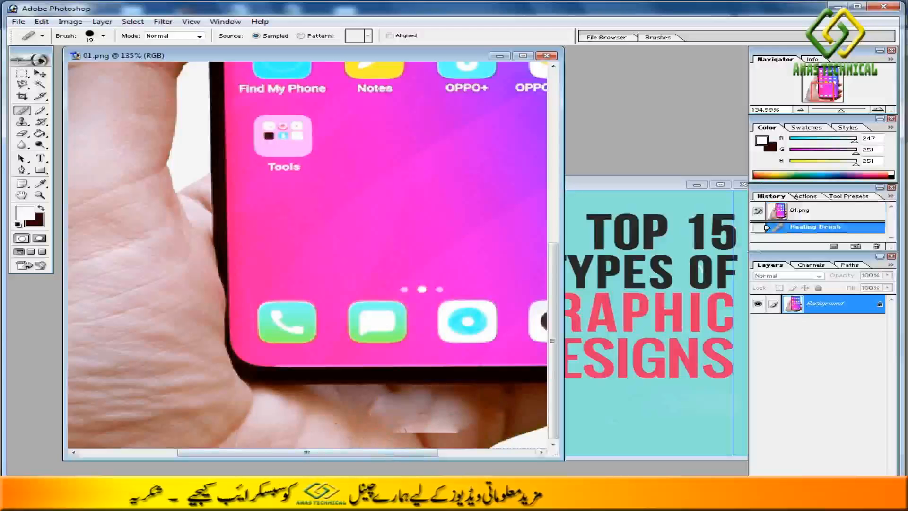
drag(410, 434, 437, 434)
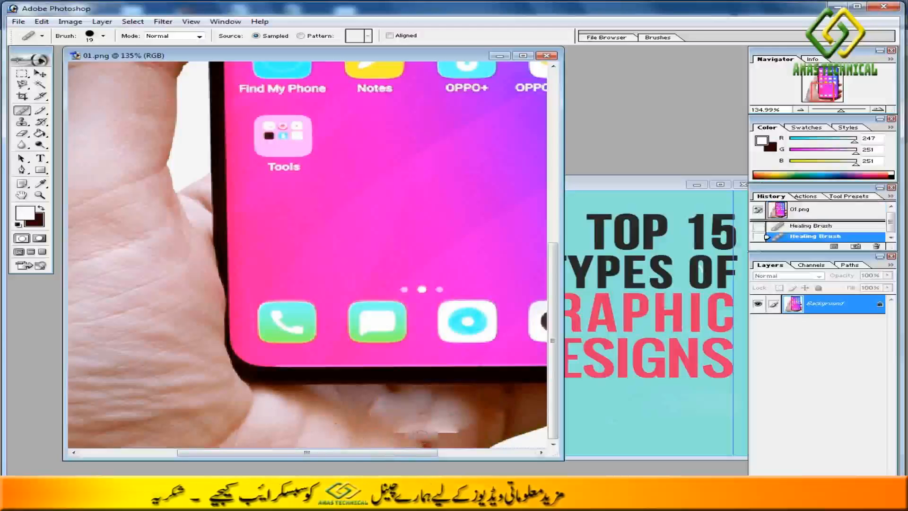
click(424, 440)
click(375, 412)
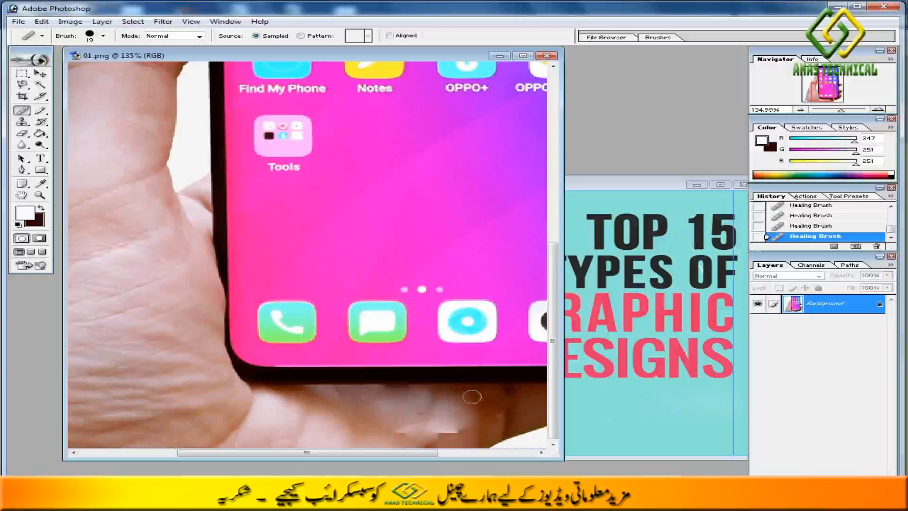
mouse_move(483, 407)
mouse_down()
mouse_move(504, 402)
mouse_move(469, 398)
mouse_move(503, 409)
mouse_move(459, 427)
mouse_move(471, 401)
mouse_move(455, 399)
mouse_move(473, 415)
mouse_up()
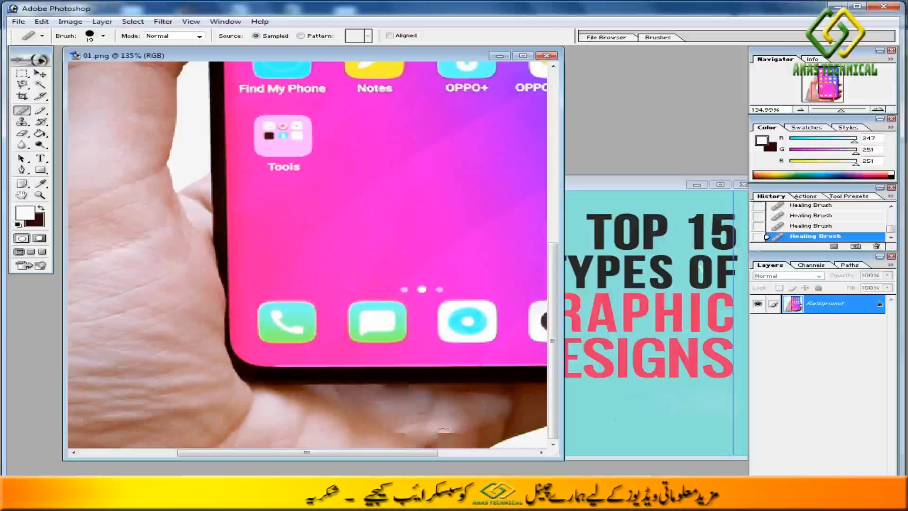
click(430, 439)
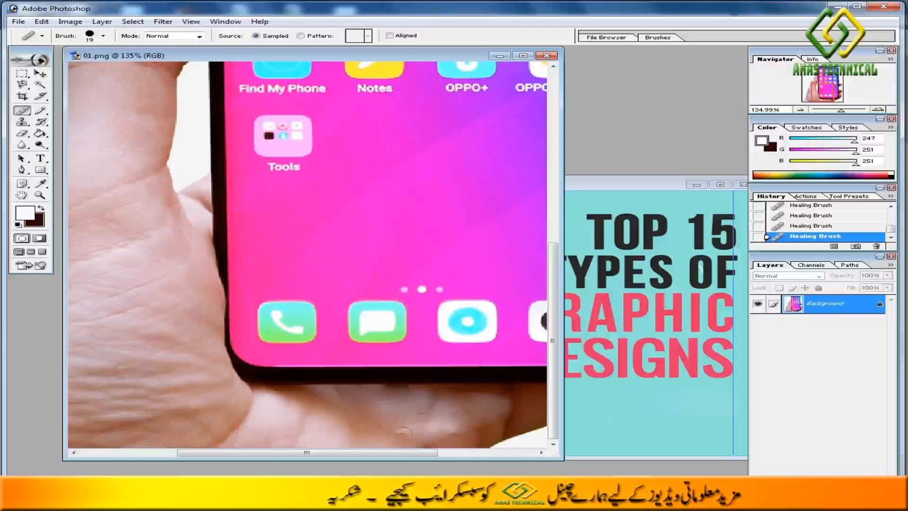
click(420, 412)
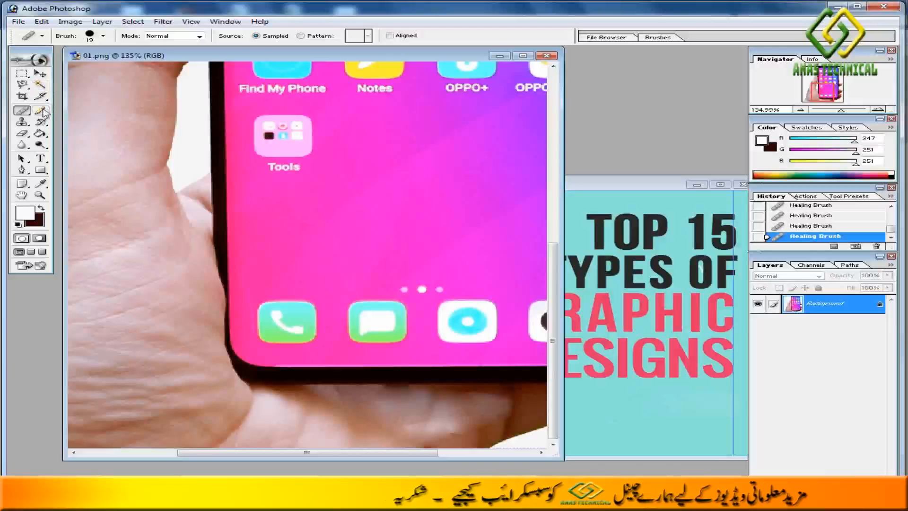
Revert 01.png to its first Healing Brush state using the history
click(808, 206)
drag(889, 229, 888, 207)
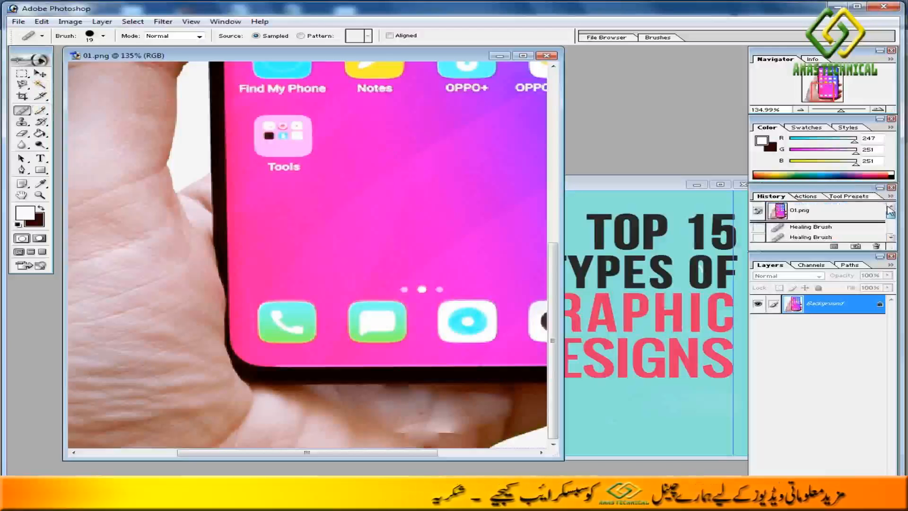
click(813, 227)
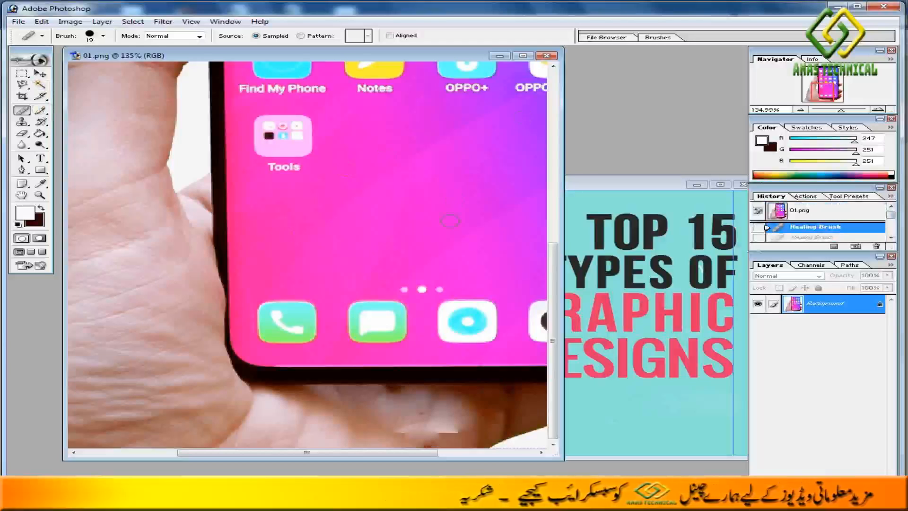
drag(841, 114, 827, 117)
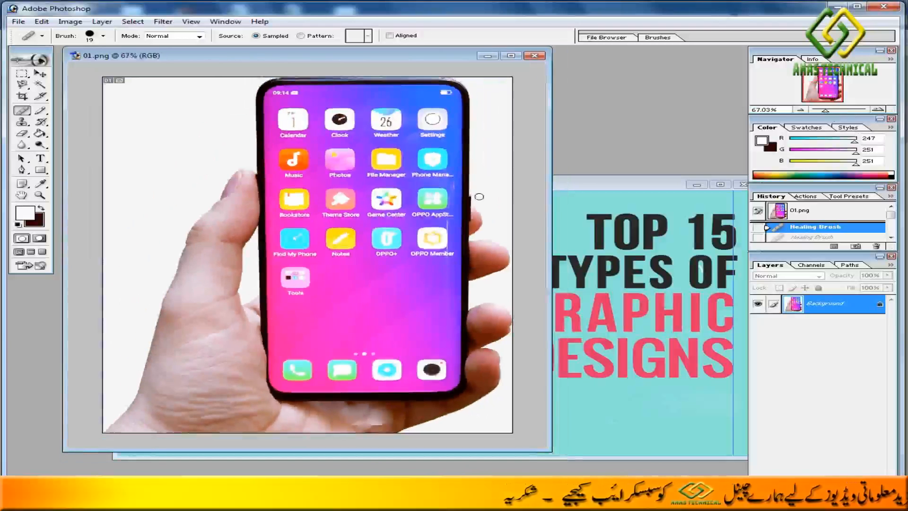
Paint white strokes over the thumb and the phone's left edge in 01.png with the size 13 Brush tool
click(41, 112)
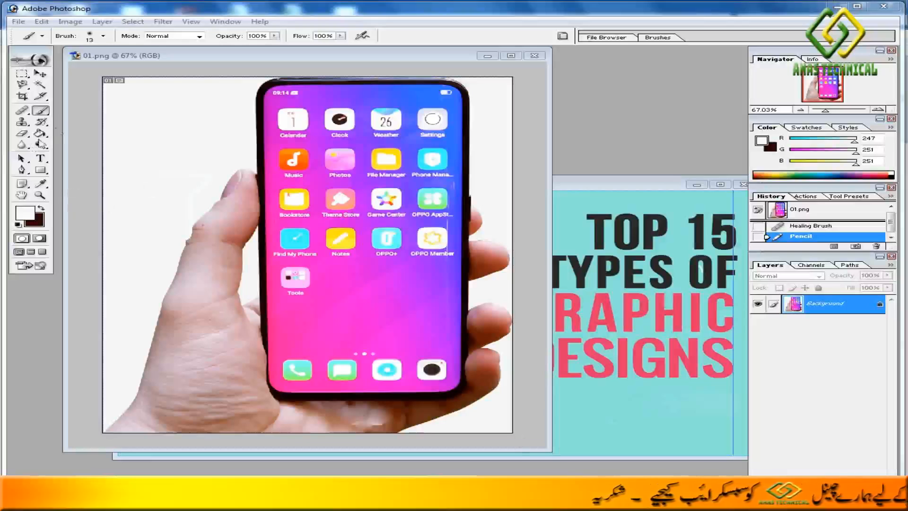
click(46, 115)
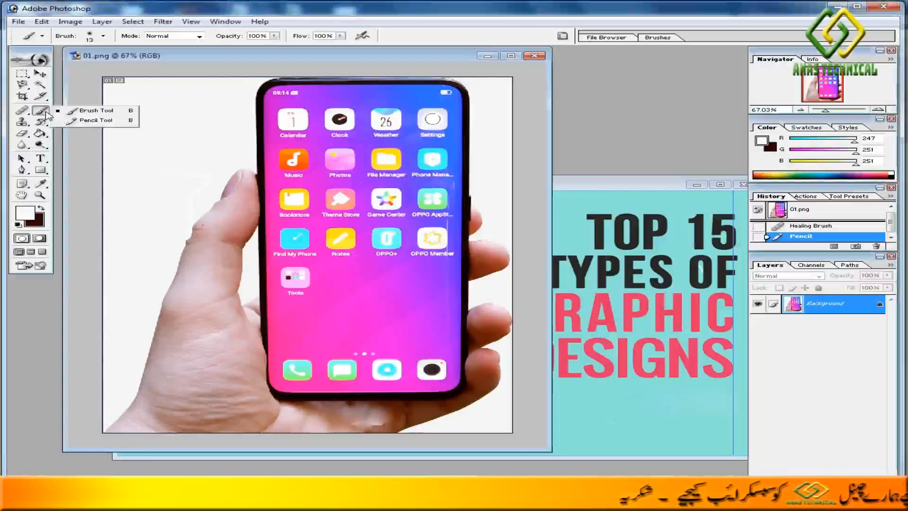
click(98, 111)
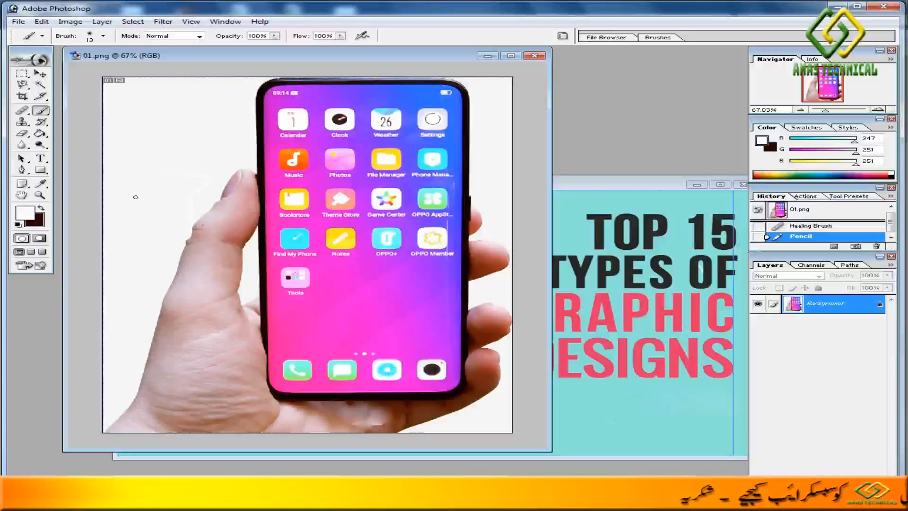
mouse_move(199, 218)
mouse_down()
mouse_move(265, 228)
mouse_move(226, 237)
mouse_up()
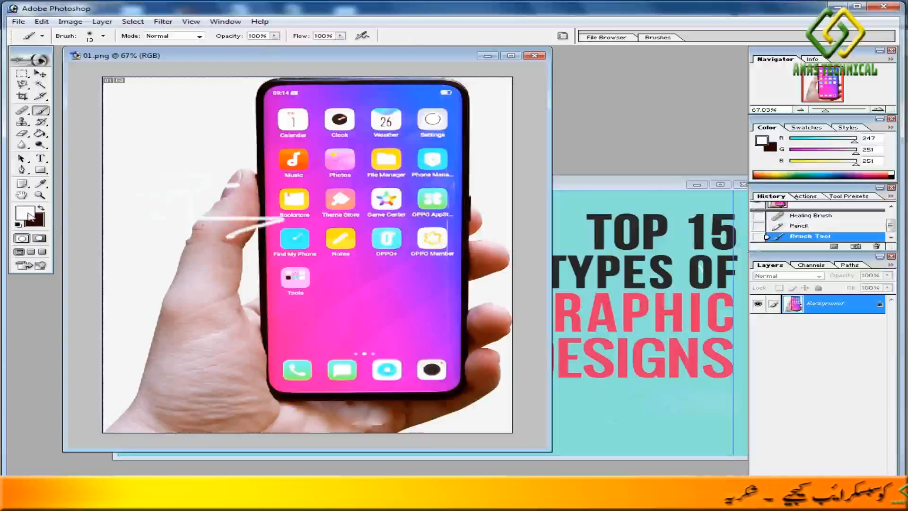
Set the foreground color to orange (R 248, G 83, B 11) and paint size 13 brush strokes on the white area beside the thumb
click(26, 214)
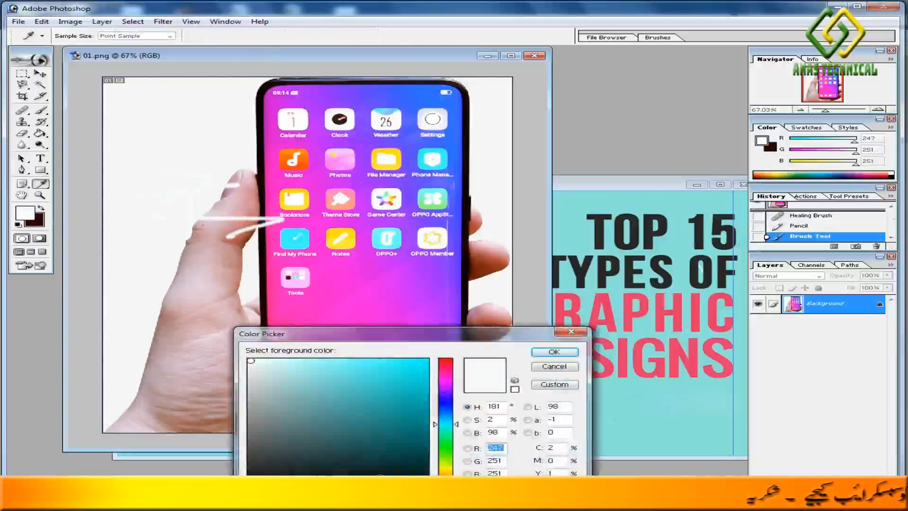
click(445, 485)
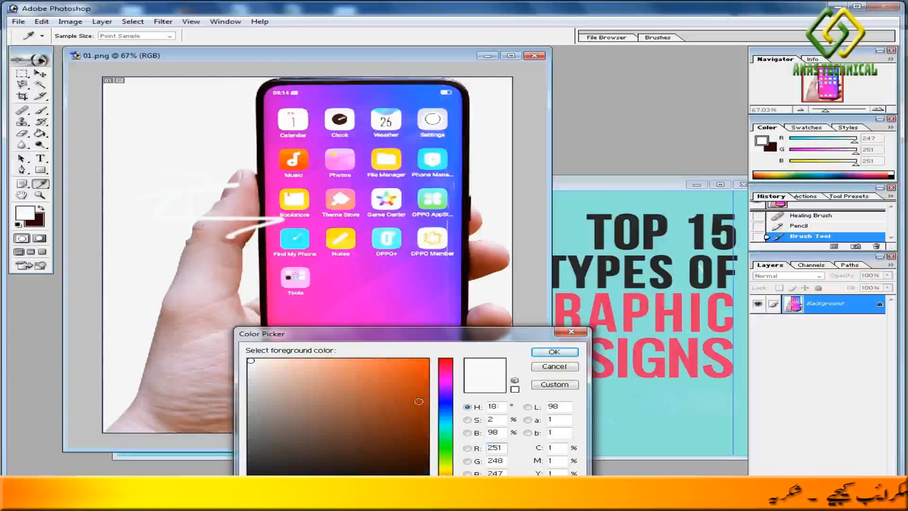
click(420, 361)
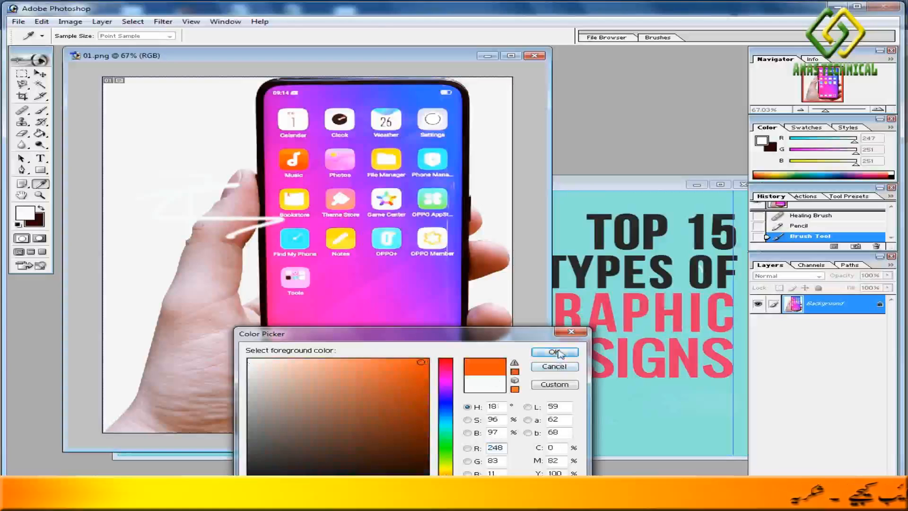
click(555, 352)
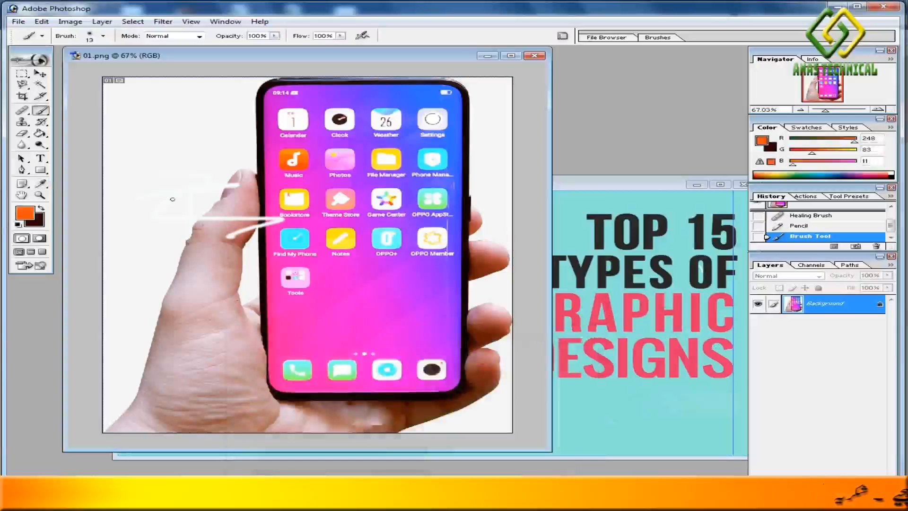
mouse_move(150, 190)
mouse_down()
mouse_move(196, 216)
mouse_move(179, 245)
mouse_move(187, 189)
mouse_move(203, 160)
mouse_move(194, 131)
mouse_move(180, 129)
mouse_move(183, 110)
mouse_move(205, 124)
mouse_move(227, 178)
mouse_up()
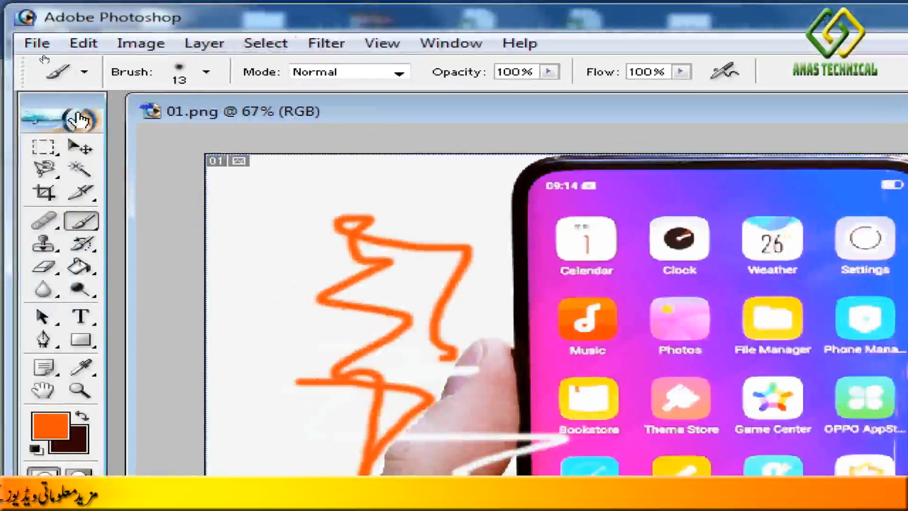
Paint a curved orange stroke around the existing scribbles beside the thumb using the hard 9 px brush
click(207, 72)
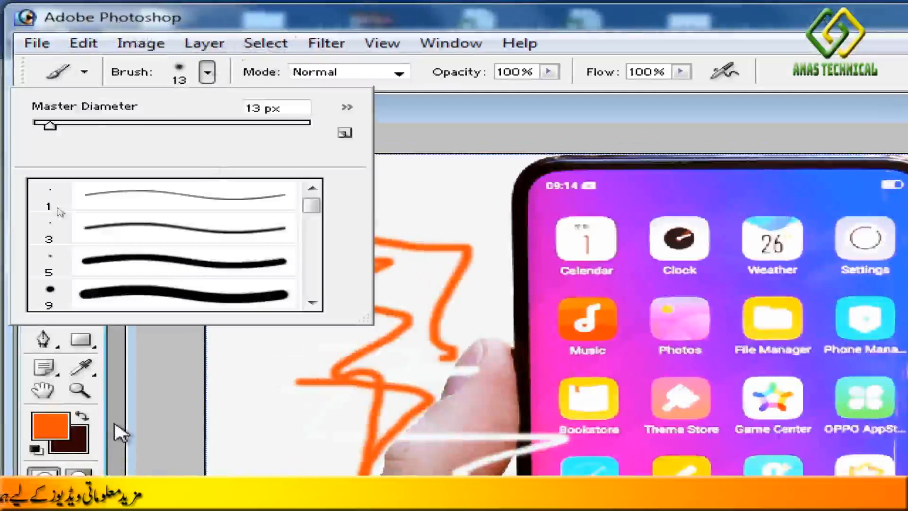
click(160, 294)
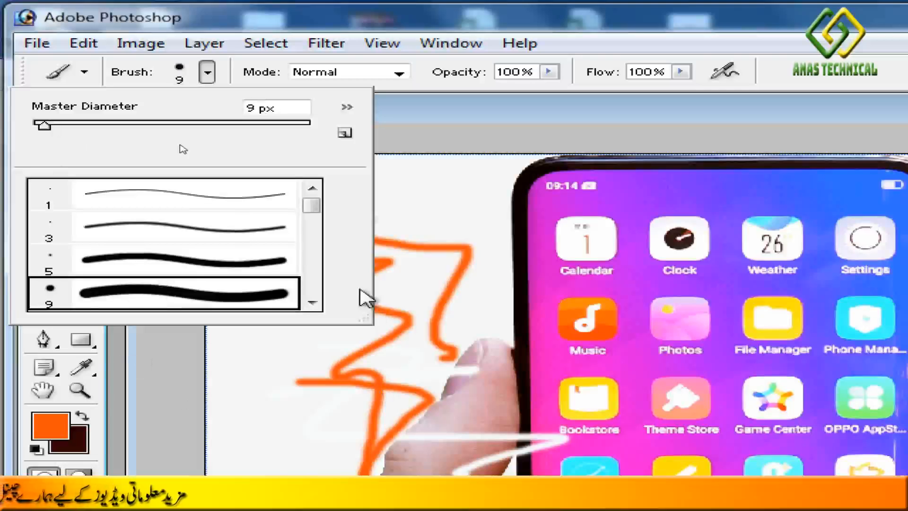
mouse_move(320, 405)
mouse_down()
mouse_move(445, 380)
mouse_move(485, 325)
mouse_move(463, 270)
mouse_move(314, 264)
mouse_move(237, 285)
mouse_move(223, 249)
mouse_up()
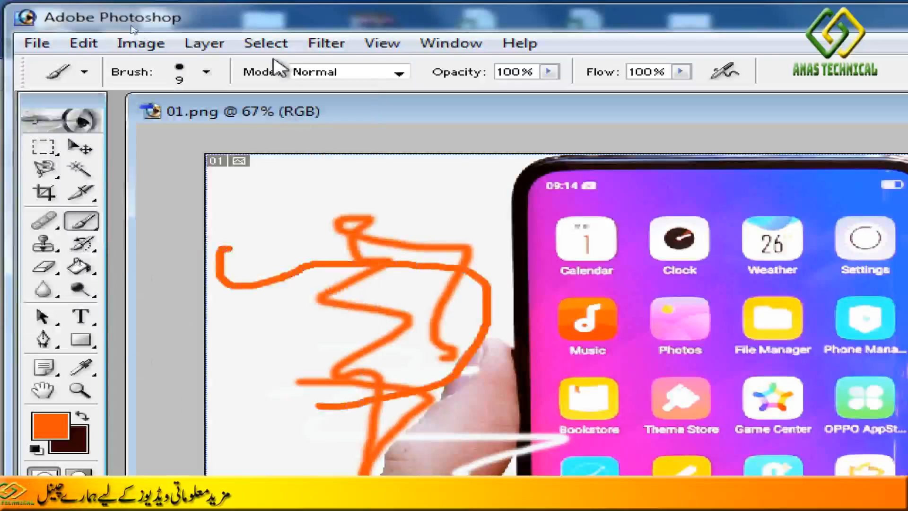
Enlarge the brush to 69 px and paint thick orange strokes over the scribbles, the thumb and the phone's left edge
click(207, 72)
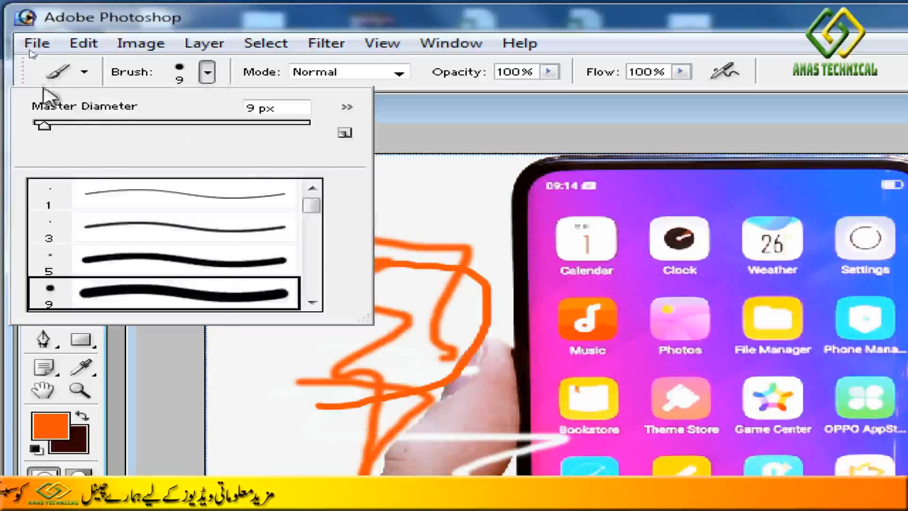
drag(42, 125, 128, 127)
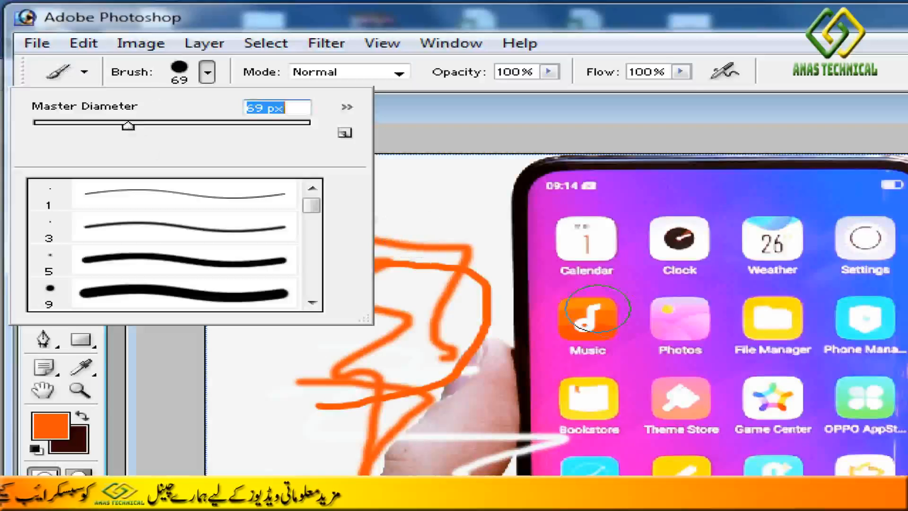
mouse_move(446, 223)
mouse_down()
mouse_move(395, 361)
mouse_move(298, 451)
mouse_move(369, 231)
mouse_move(348, 192)
mouse_move(311, 186)
mouse_move(307, 262)
mouse_move(528, 363)
mouse_move(421, 451)
mouse_move(400, 390)
mouse_up()
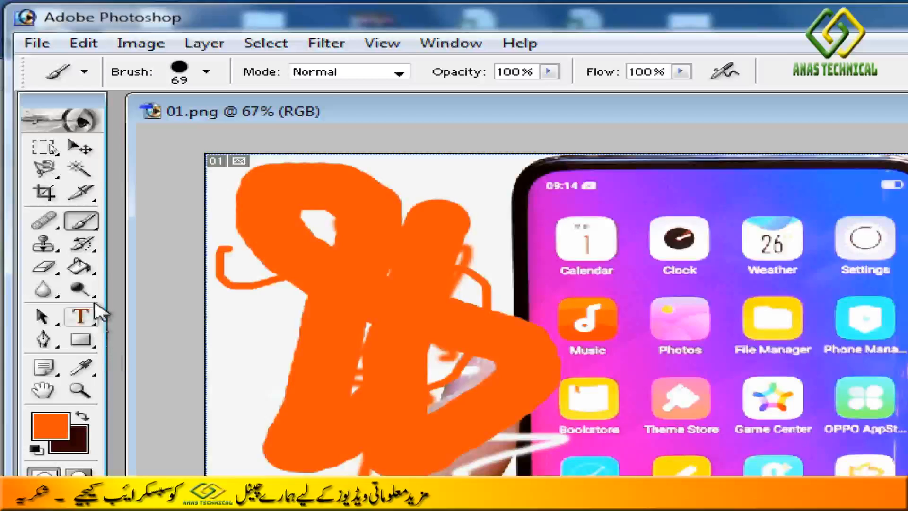
Remove the painted strokes from 01.png with the History Brush, first at 21 px and then at 61 px
click(88, 246)
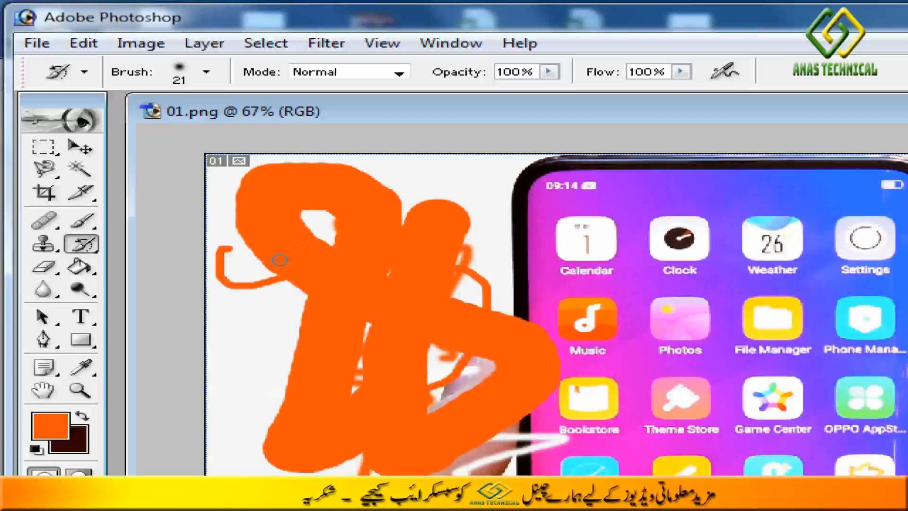
mouse_move(294, 275)
mouse_down()
mouse_move(312, 235)
mouse_move(285, 252)
mouse_move(278, 283)
mouse_move(357, 258)
mouse_move(279, 267)
mouse_move(315, 265)
mouse_move(331, 238)
mouse_move(252, 289)
mouse_up()
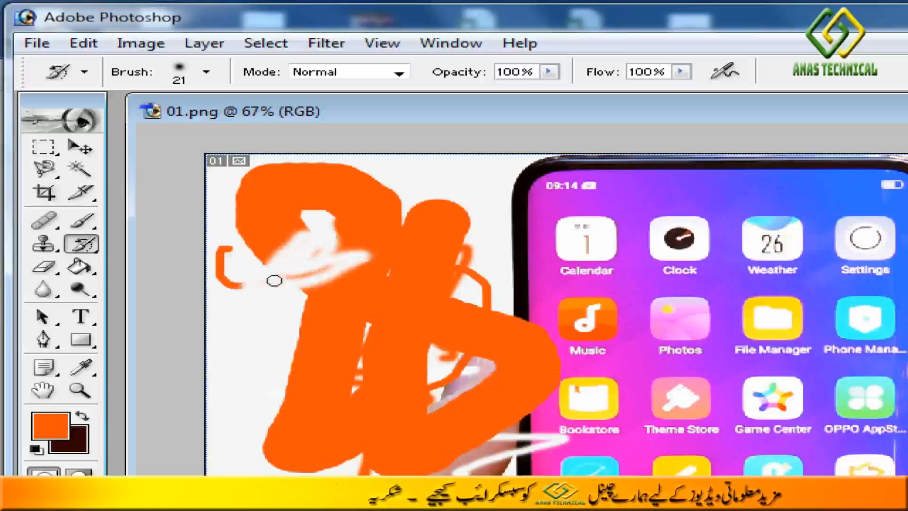
click(206, 72)
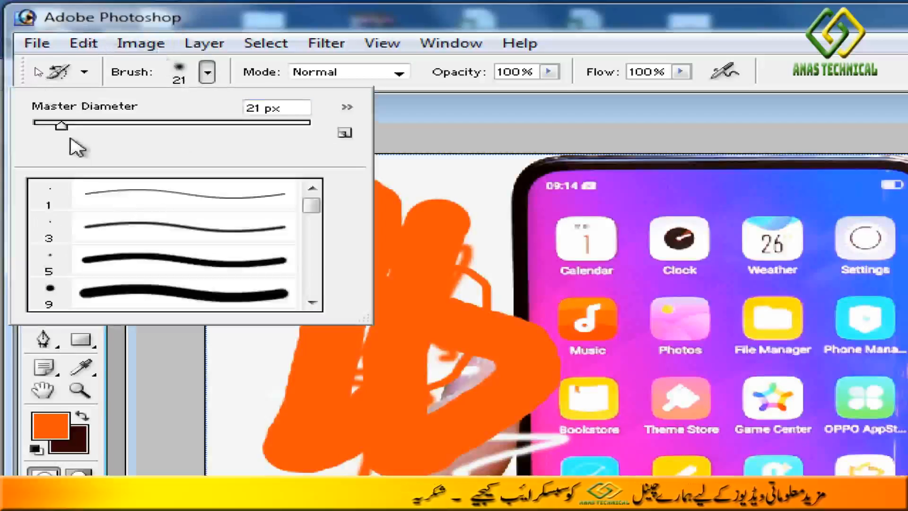
drag(63, 127, 117, 131)
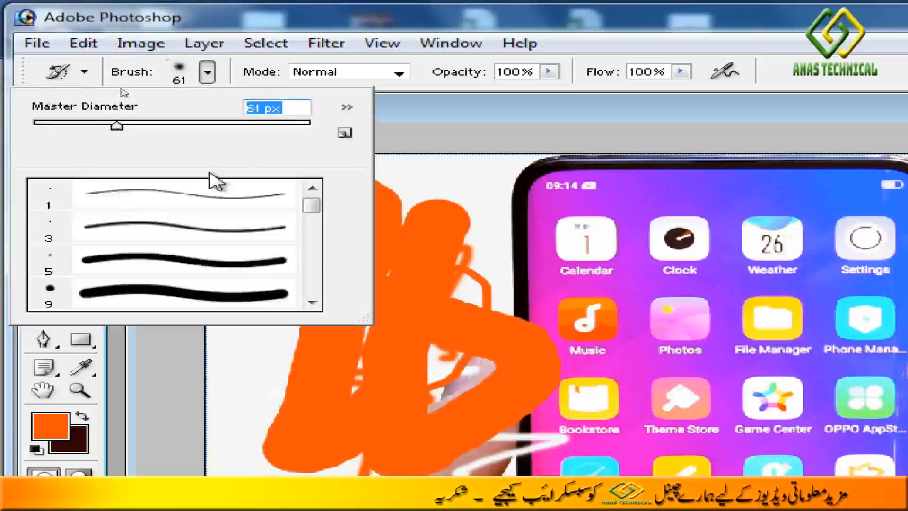
mouse_move(442, 355)
mouse_down()
mouse_move(454, 280)
mouse_move(434, 236)
mouse_move(395, 282)
mouse_move(395, 385)
mouse_move(419, 311)
mouse_move(413, 245)
mouse_move(441, 198)
mouse_move(479, 390)
mouse_move(490, 338)
mouse_move(473, 266)
mouse_move(444, 334)
mouse_move(420, 443)
mouse_move(419, 430)
mouse_move(480, 425)
mouse_move(508, 388)
mouse_move(500, 381)
mouse_move(405, 457)
mouse_move(353, 462)
mouse_move(473, 427)
mouse_move(378, 464)
mouse_move(352, 463)
mouse_move(464, 405)
mouse_move(535, 406)
mouse_move(492, 425)
mouse_move(570, 420)
mouse_move(482, 428)
mouse_move(420, 463)
mouse_move(422, 450)
mouse_move(552, 398)
mouse_move(515, 285)
mouse_move(506, 328)
mouse_move(514, 401)
mouse_move(536, 337)
mouse_move(530, 298)
mouse_move(539, 334)
mouse_move(554, 344)
mouse_move(389, 357)
mouse_move(247, 408)
mouse_move(376, 388)
mouse_move(424, 366)
mouse_move(407, 381)
mouse_move(450, 176)
mouse_move(414, 248)
mouse_move(271, 452)
mouse_move(319, 394)
mouse_move(353, 286)
mouse_move(344, 385)
mouse_move(313, 439)
mouse_move(291, 327)
mouse_move(317, 245)
mouse_move(362, 197)
mouse_move(362, 224)
mouse_move(334, 280)
mouse_move(330, 199)
mouse_move(310, 227)
mouse_move(251, 216)
mouse_move(228, 193)
mouse_move(243, 223)
mouse_move(294, 165)
mouse_move(225, 194)
mouse_move(222, 203)
mouse_move(304, 148)
mouse_move(356, 200)
mouse_move(385, 157)
mouse_move(347, 193)
mouse_move(367, 112)
mouse_move(349, 126)
mouse_move(284, 116)
mouse_up()
mouse_move(247, 120)
mouse_down()
mouse_move(355, 111)
mouse_move(221, 146)
mouse_move(229, 132)
mouse_move(257, 177)
mouse_move(290, 158)
mouse_move(355, 150)
mouse_move(363, 189)
mouse_up()
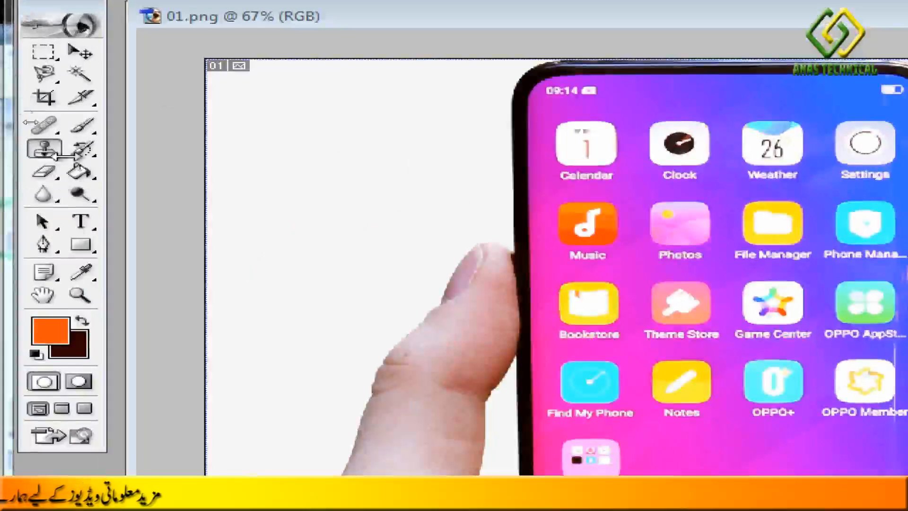
Clone the phone from 01.png onto the middle of 02.jpg with the size 84 Clone Stamp, and revert 02.jpg to its opened state
click(50, 151)
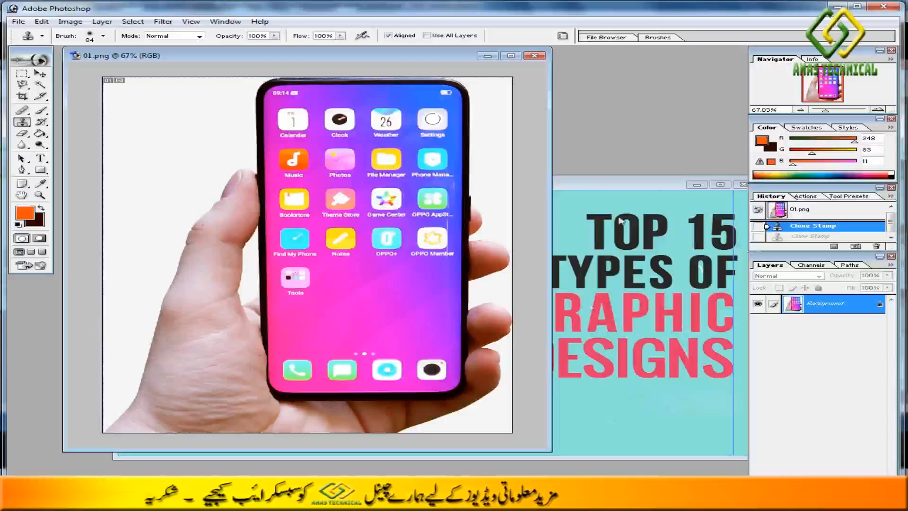
click(601, 187)
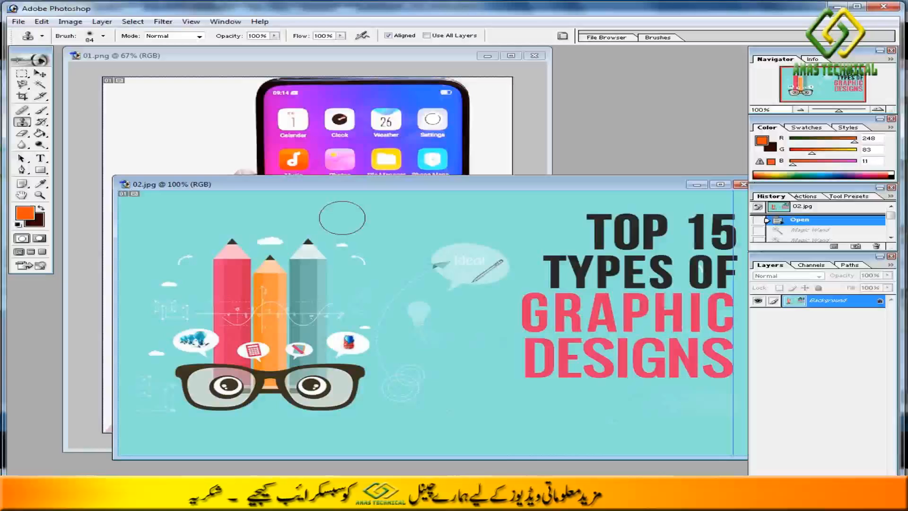
mouse_move(342, 218)
mouse_down()
mouse_move(455, 219)
mouse_move(528, 251)
mouse_move(479, 257)
mouse_move(509, 223)
mouse_move(551, 214)
mouse_move(565, 228)
mouse_move(572, 344)
mouse_move(389, 280)
mouse_move(536, 317)
mouse_move(338, 251)
mouse_move(369, 390)
mouse_move(516, 364)
mouse_move(450, 342)
mouse_move(371, 343)
mouse_move(569, 328)
mouse_move(572, 313)
mouse_move(583, 396)
mouse_move(497, 424)
mouse_move(360, 424)
mouse_move(349, 262)
mouse_move(323, 414)
mouse_move(331, 438)
mouse_move(358, 437)
mouse_move(403, 330)
mouse_move(454, 284)
mouse_move(555, 252)
mouse_move(571, 228)
mouse_move(602, 223)
mouse_move(589, 442)
mouse_move(512, 438)
mouse_move(575, 436)
mouse_up()
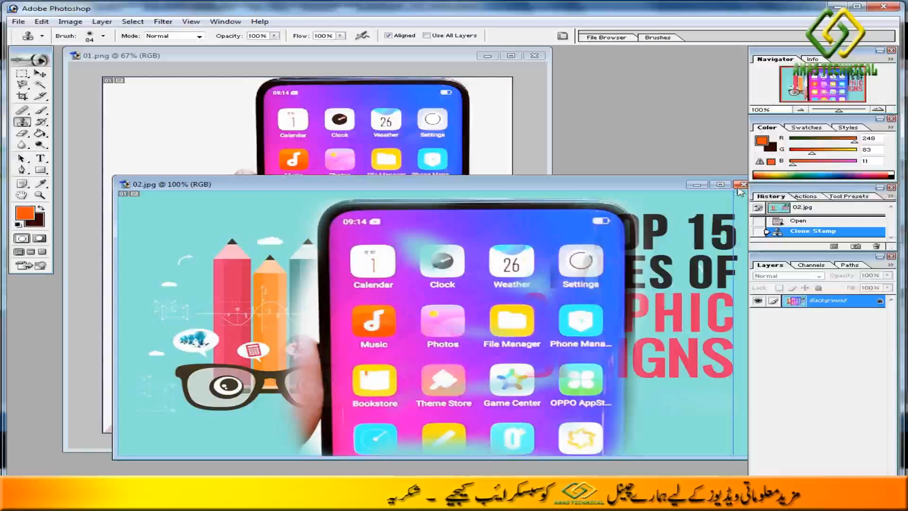
click(799, 221)
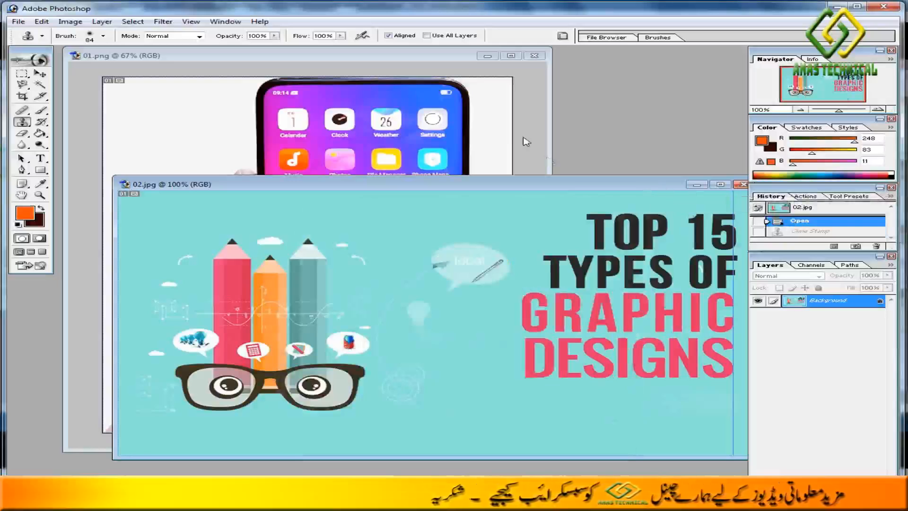
Activate the Move tool, bring the 01.png window to the front and begin opening another image file
click(41, 73)
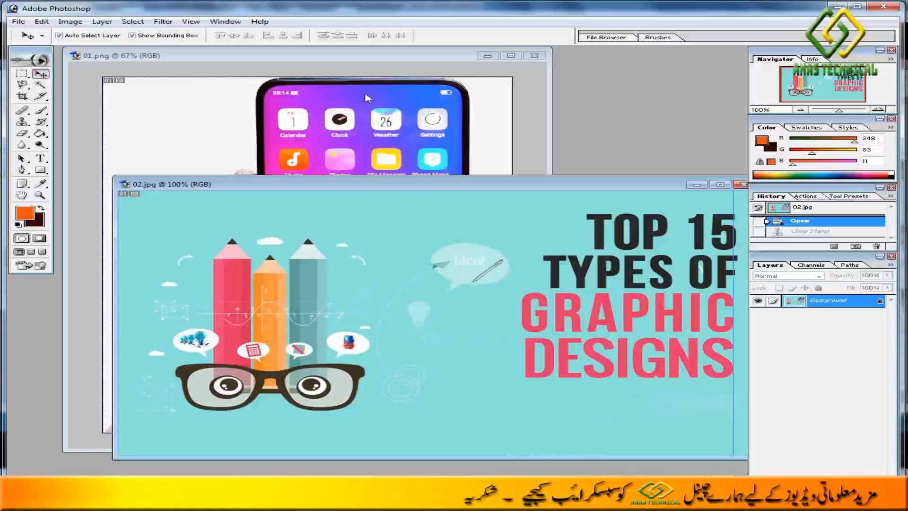
click(444, 62)
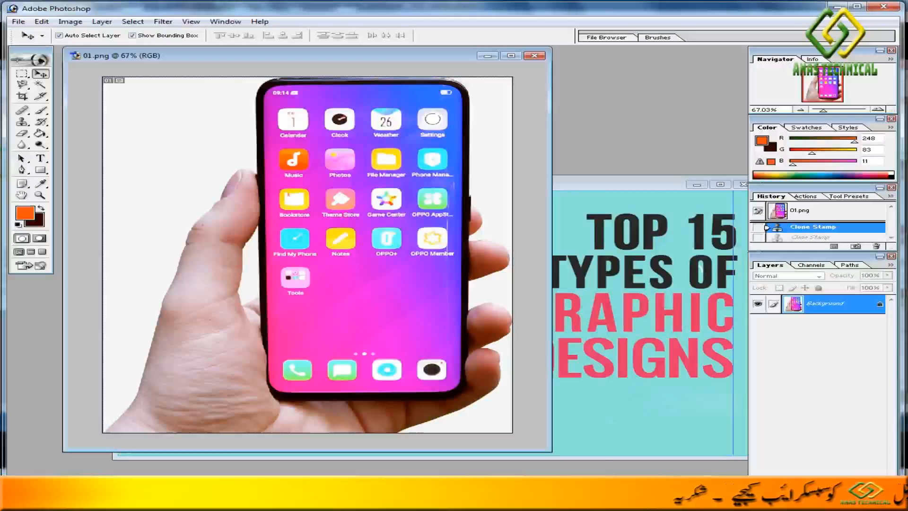
key(ctrl+o)
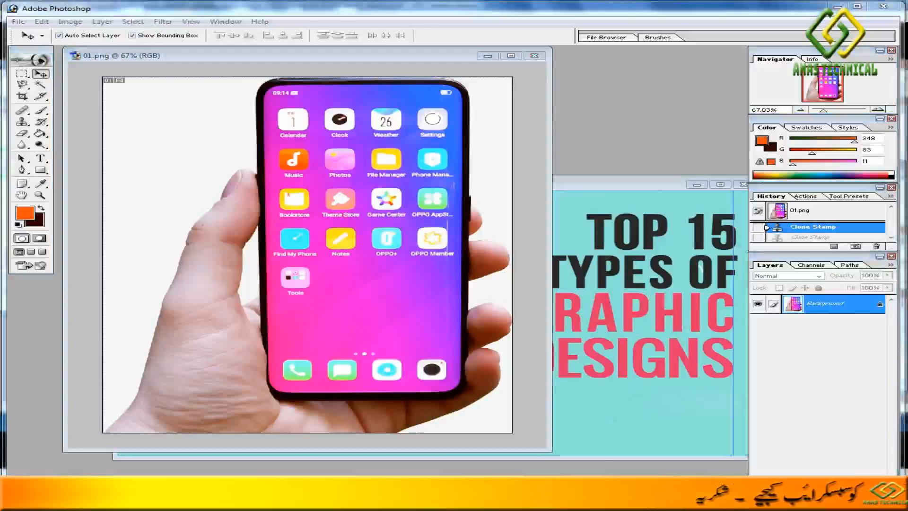